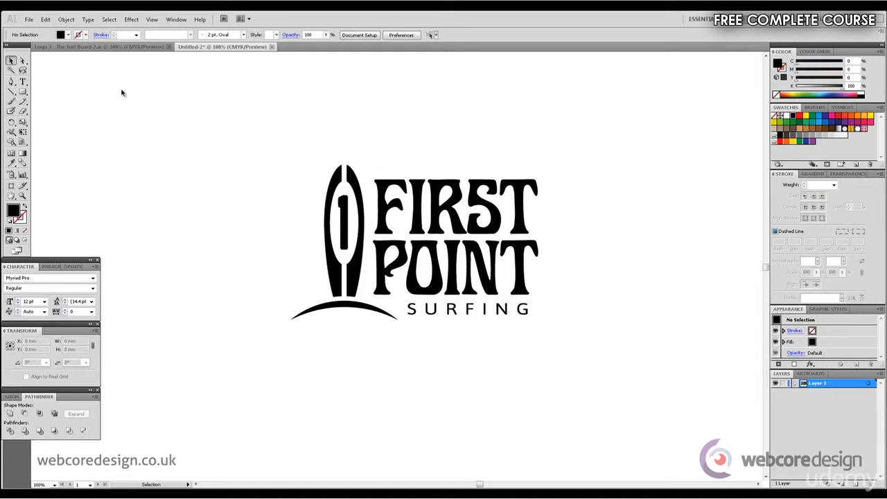
Step: Scale the whole logo down proportionally to about 87.6 × 55 mm and duplicate it into an evenly spaced horizontal row of three
{"action": "left_click_drag", "start_coordinate": [184, 115], "coordinate": [605, 388]}
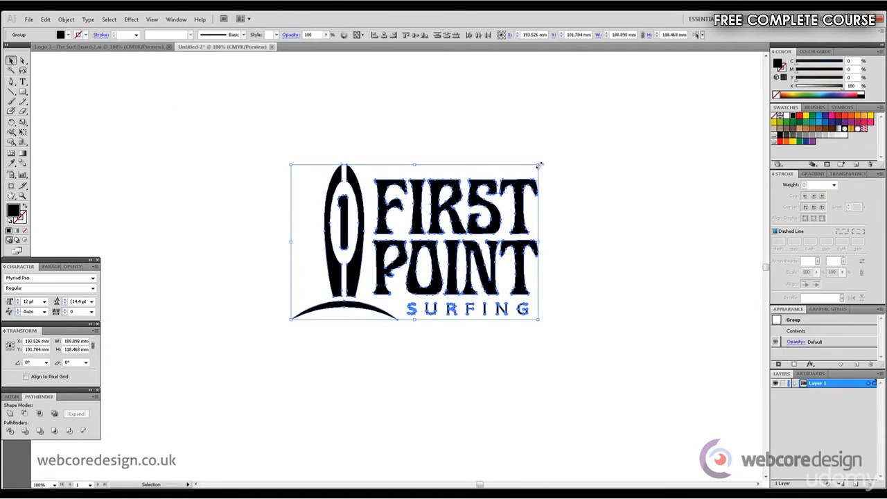
{"action": "left_click_drag", "start_coordinate": [540, 165], "coordinate": [406, 247]}
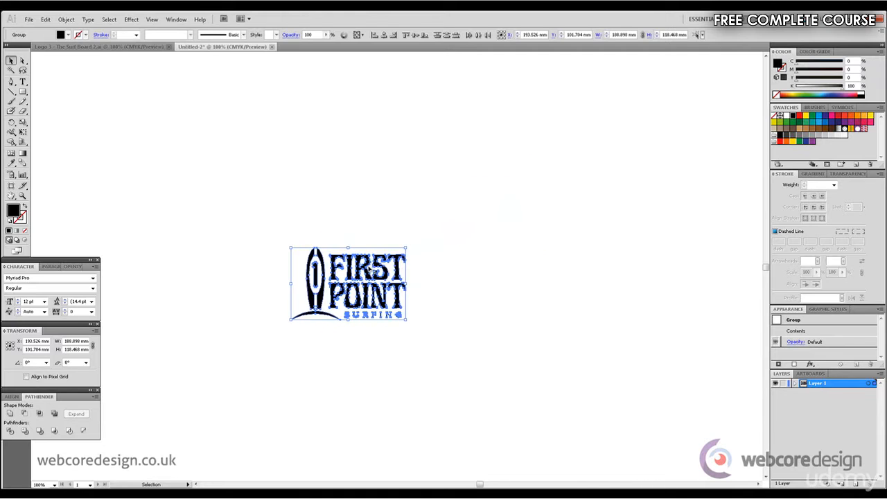
{"action": "left_click_drag", "start_coordinate": [371, 272], "coordinate": [589, 211]}
{"action": "left_click_drag", "start_coordinate": [516, 256], "coordinate": [338, 174]}
{"action": "key", "text": "ctrl+d"}
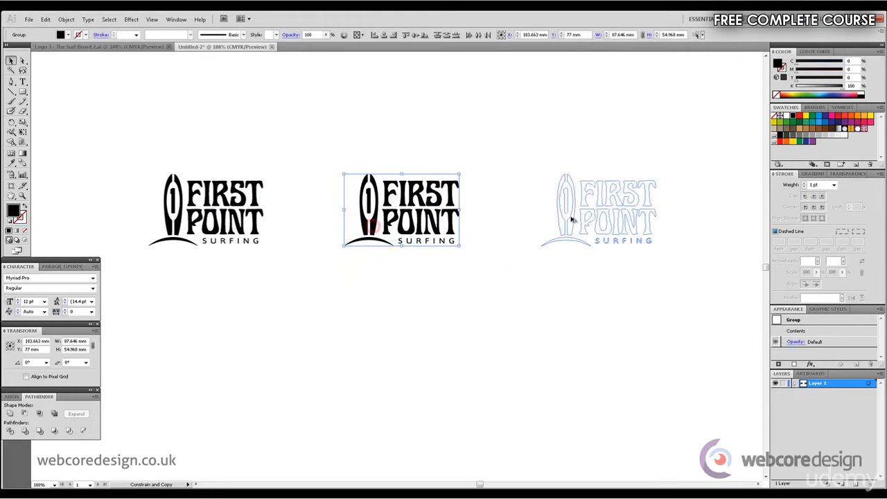
{"action": "left_click", "coordinate": [558, 114]}
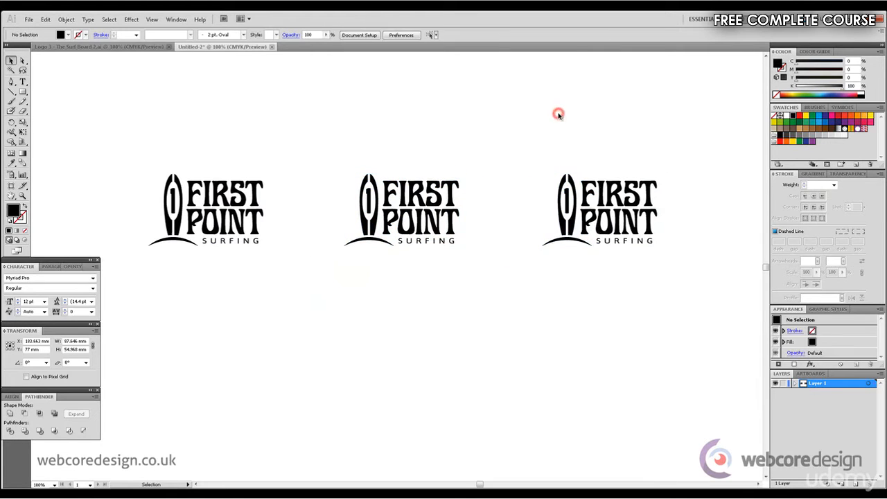
Step: Fill the left half of the first logo's surfboard with red, magenta 100% and yellow 100%, and fine-tune its black amount
{"action": "left_click", "coordinate": [22, 61]}
{"action": "left_click", "coordinate": [167, 224]}
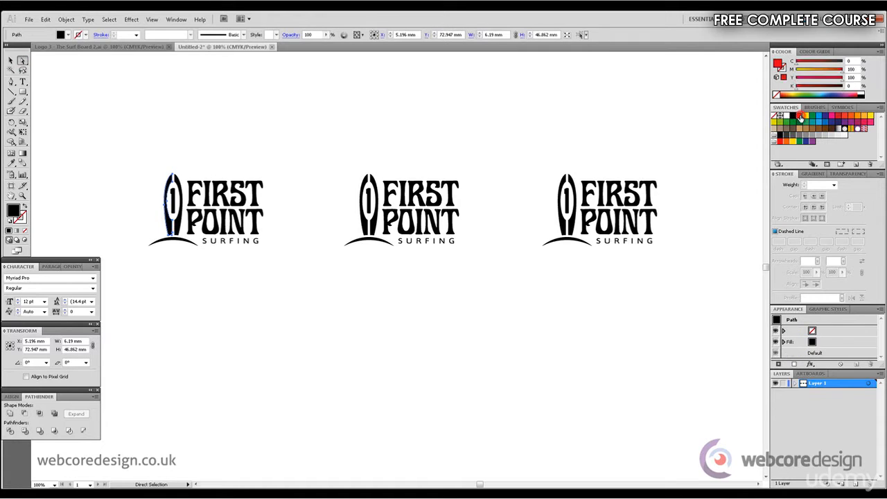
{"action": "left_click", "coordinate": [800, 117]}
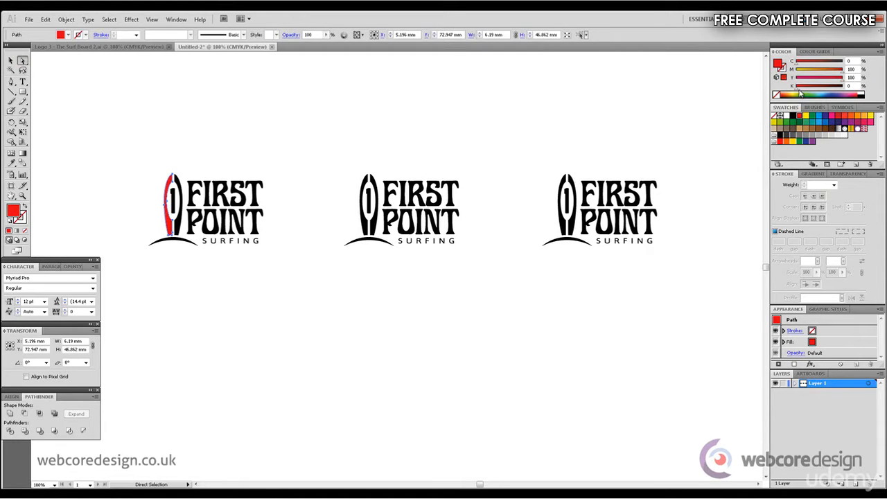
{"action": "left_click_drag", "start_coordinate": [798, 89], "coordinate": [800, 90]}
Step: Fill the right half of the first logo's surfboard with orange, using magenta 41% and yellow 100%
{"action": "left_click", "coordinate": [177, 182]}
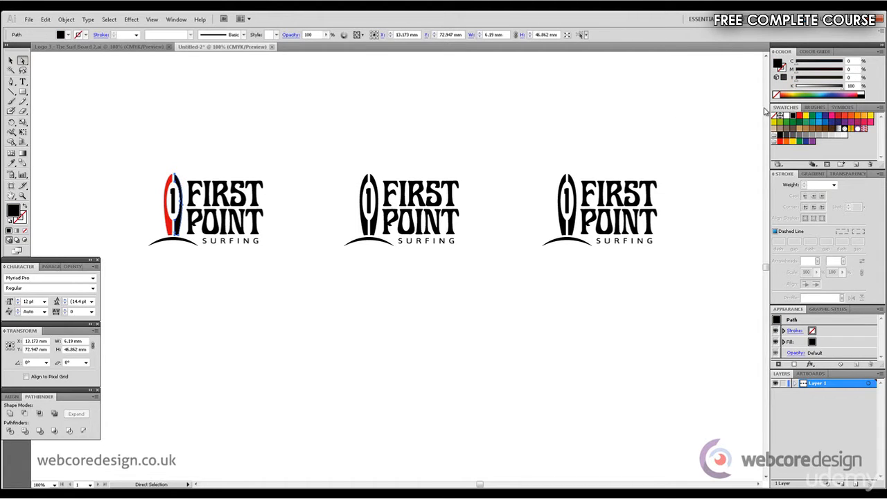
{"action": "left_click", "coordinate": [858, 117]}
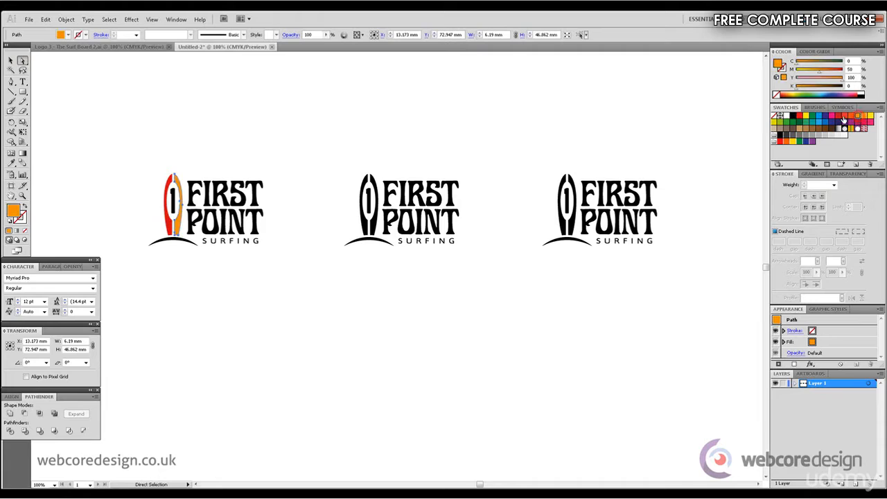
{"action": "left_click_drag", "start_coordinate": [818, 70], "coordinate": [817, 71]}
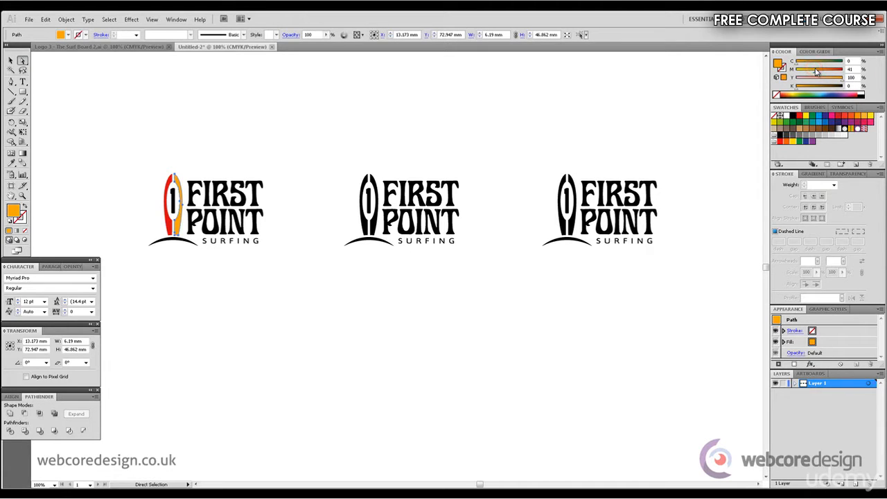
Step: Apply the surfboard's orange to the arc beneath the first logo's board with the Eyedropper
{"action": "left_click", "coordinate": [176, 241]}
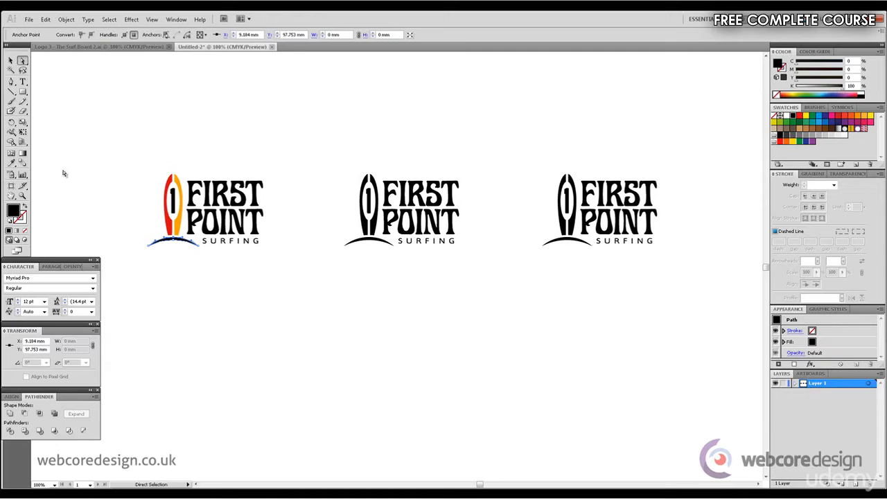
{"action": "left_click", "coordinate": [12, 163]}
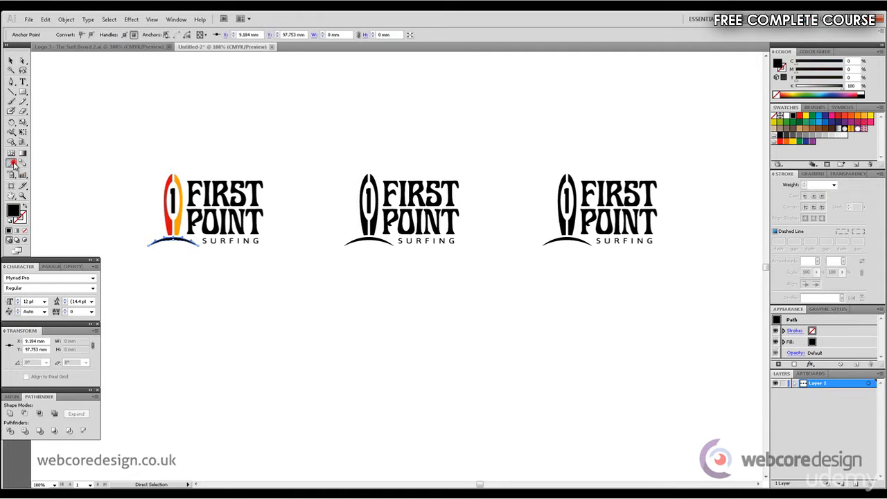
{"action": "left_click", "coordinate": [179, 181]}
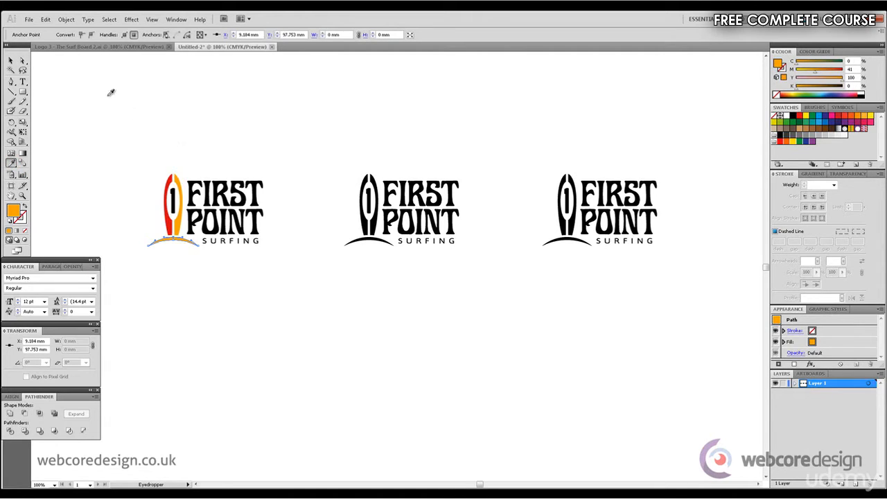
Step: Fill the first logo's FIRST POINT SURFING lettering and the numeral 1 with 90% black
{"action": "left_click", "coordinate": [23, 62]}
{"action": "left_click", "coordinate": [226, 134]}
{"action": "left_click_drag", "start_coordinate": [191, 163], "coordinate": [288, 242]}
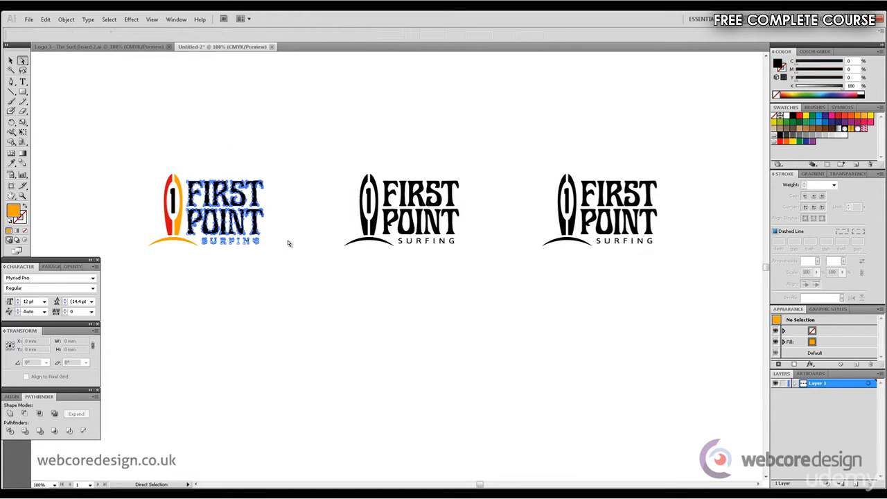
{"action": "left_click", "coordinate": [174, 201], "text": "shift"}
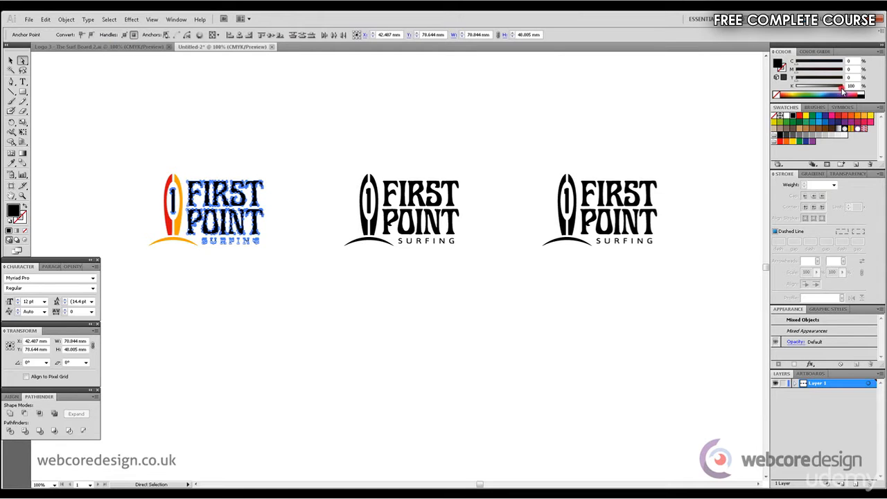
{"action": "left_click_drag", "start_coordinate": [842, 89], "coordinate": [840, 90]}
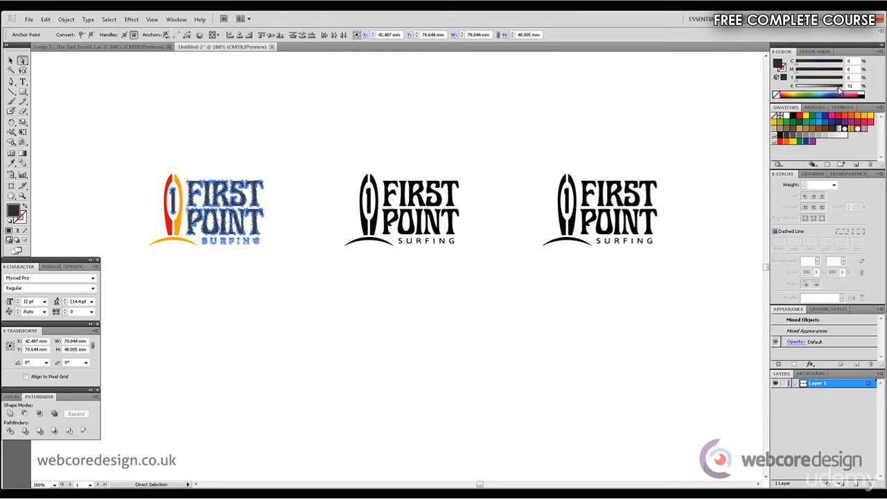
{"action": "left_click", "coordinate": [324, 109]}
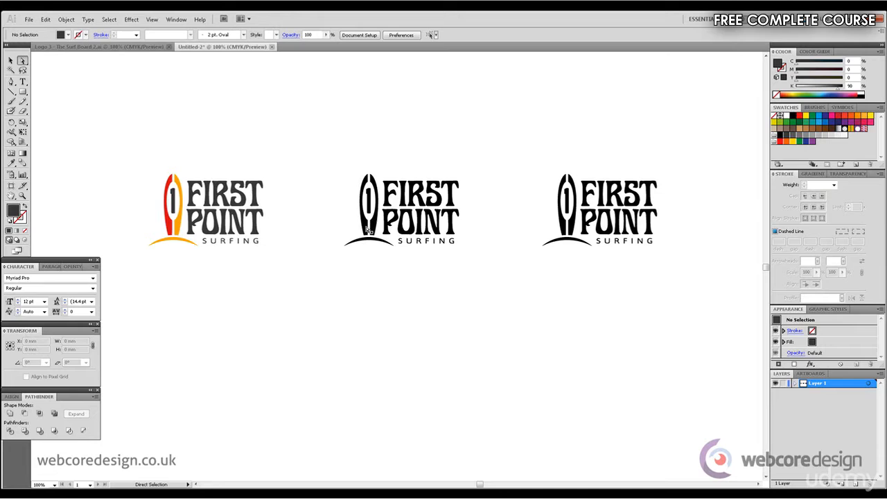
Step: Fill the left half of the second logo's surfboard with dark blue, using cyan 100% and magenta 65%
{"action": "left_click", "coordinate": [367, 231]}
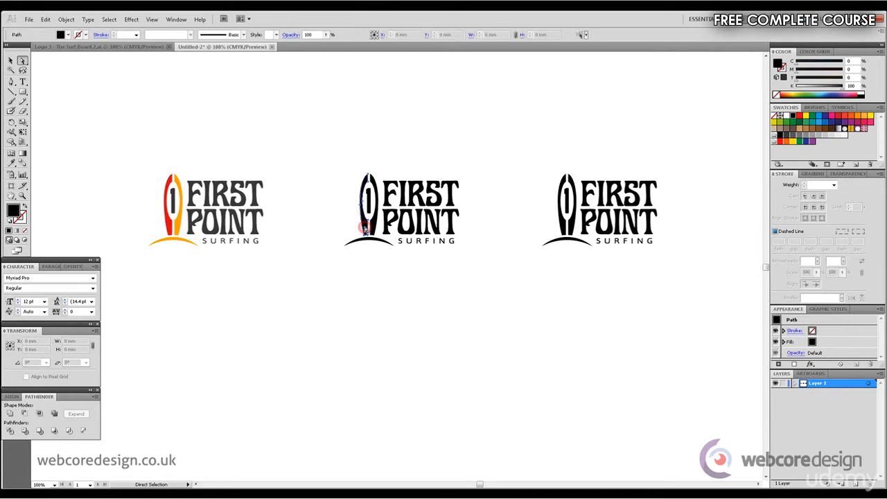
{"action": "left_click", "coordinate": [820, 119]}
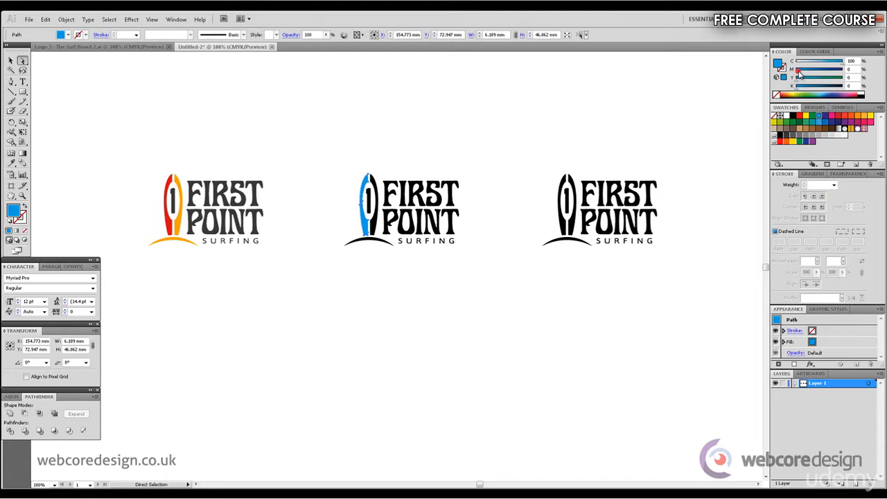
{"action": "left_click_drag", "start_coordinate": [797, 71], "coordinate": [830, 77]}
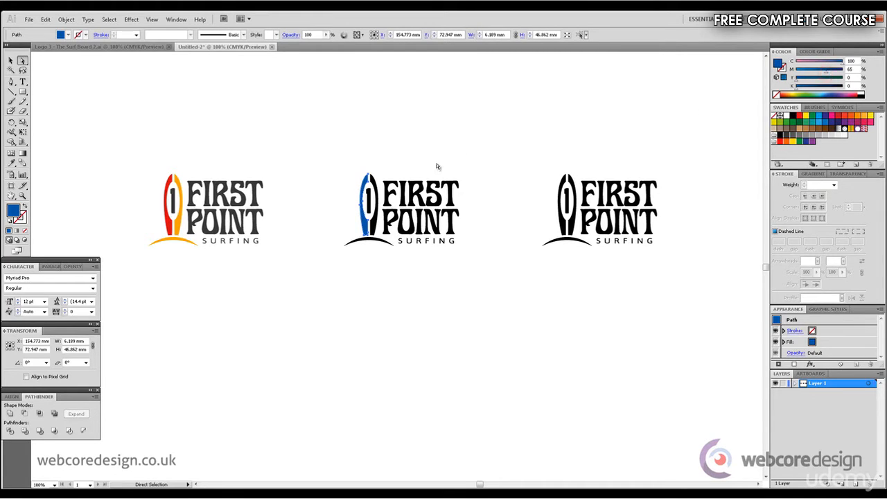
Step: Fill the right half of the second logo's surfboard with light blue, using cyan 54% only
{"action": "left_click", "coordinate": [375, 222]}
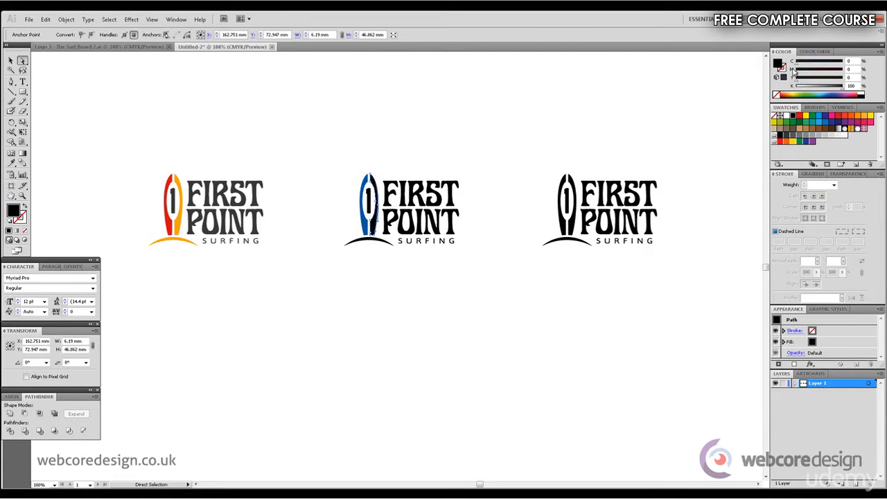
{"action": "left_click", "coordinate": [820, 117]}
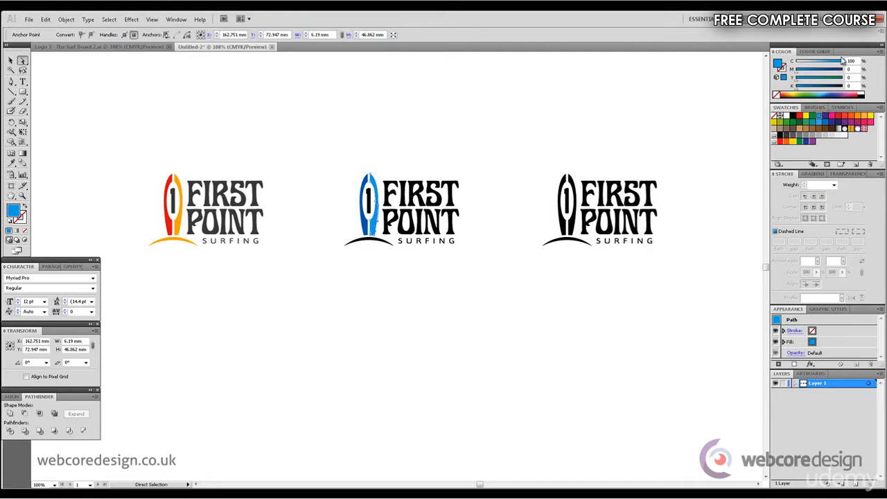
{"action": "left_click_drag", "start_coordinate": [841, 64], "coordinate": [822, 65]}
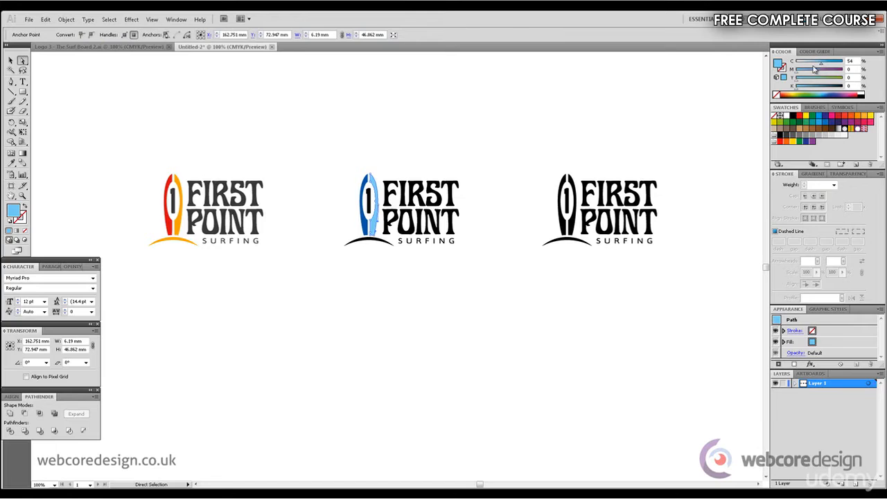
{"action": "left_click", "coordinate": [504, 110]}
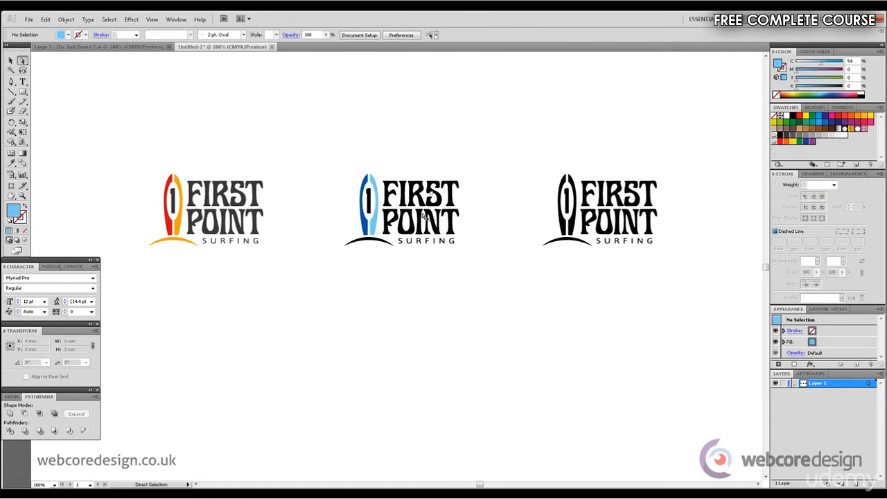
Step: Fill the arc beneath the second logo's surfboard with a sandy orange, using magenta 31% and yellow 64%
{"action": "left_click", "coordinate": [380, 243]}
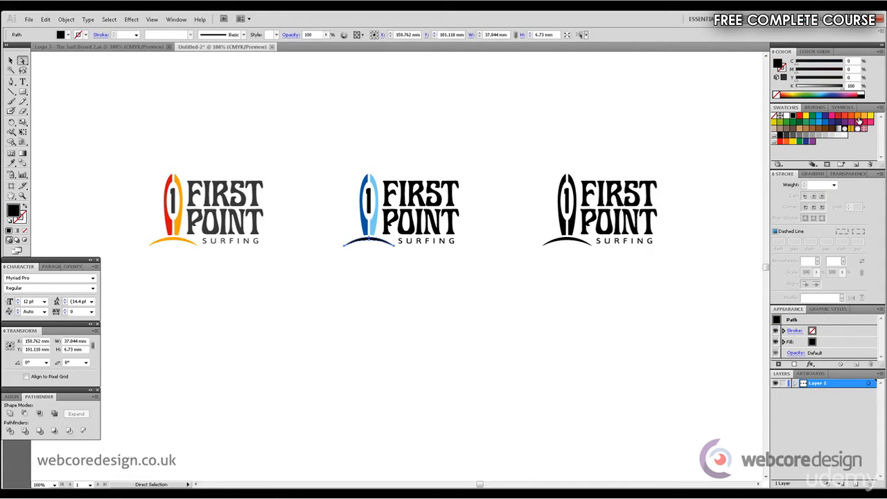
{"action": "left_click", "coordinate": [859, 117]}
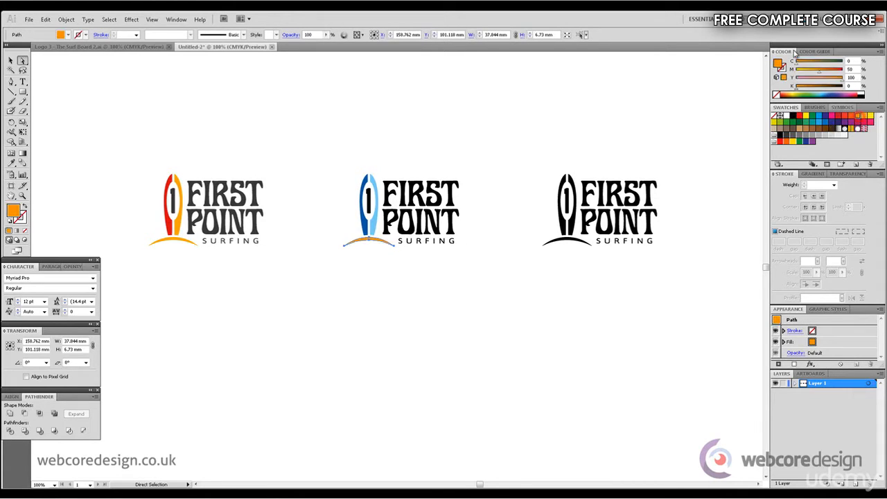
{"action": "mouse_move", "coordinate": [819, 71]}
{"action": "left_mouse_down"}
{"action": "mouse_move", "coordinate": [809, 72]}
{"action": "mouse_move", "coordinate": [824, 81]}
{"action": "left_mouse_up"}
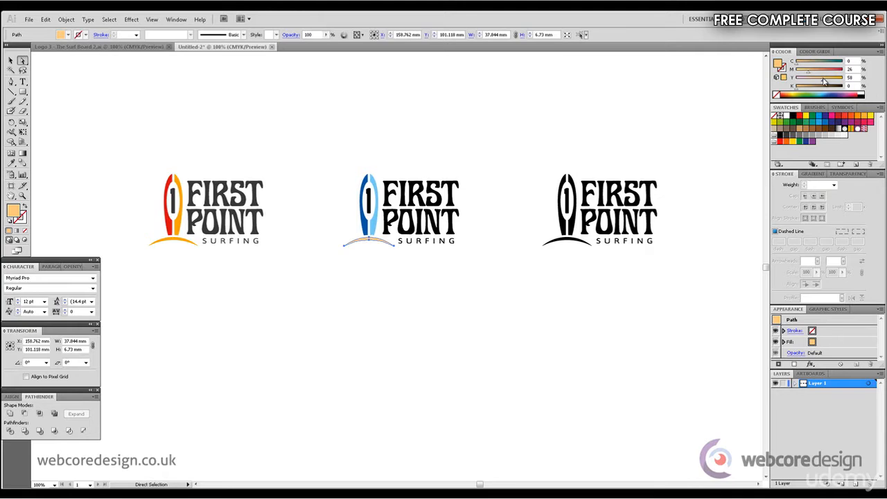
{"action": "left_click", "coordinate": [457, 103]}
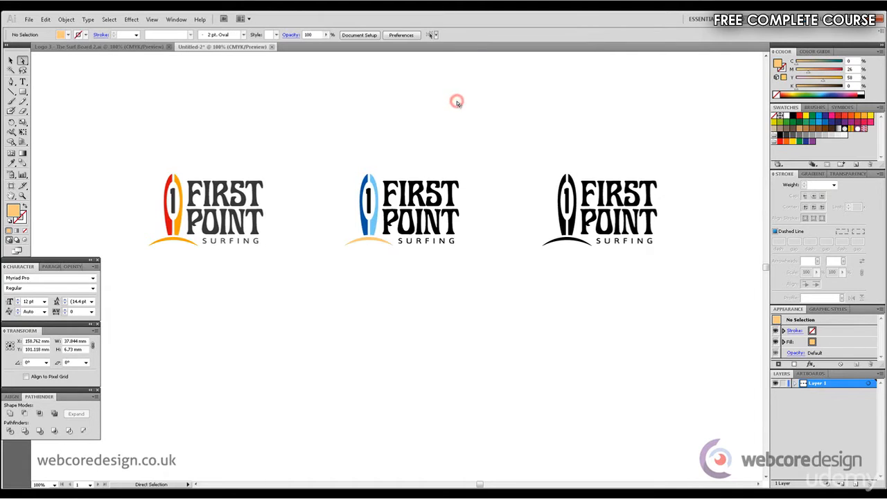
{"action": "left_click", "coordinate": [379, 241]}
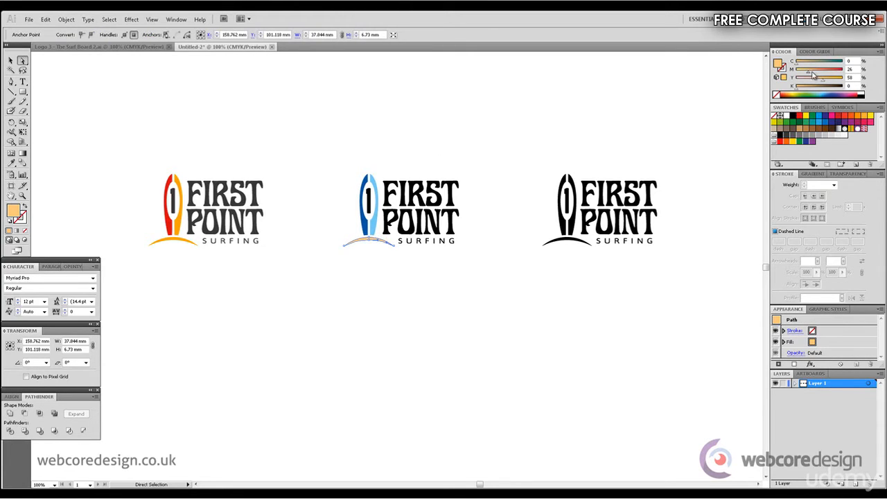
{"action": "left_click_drag", "start_coordinate": [808, 72], "coordinate": [809, 74]}
{"action": "left_click", "coordinate": [563, 117]}
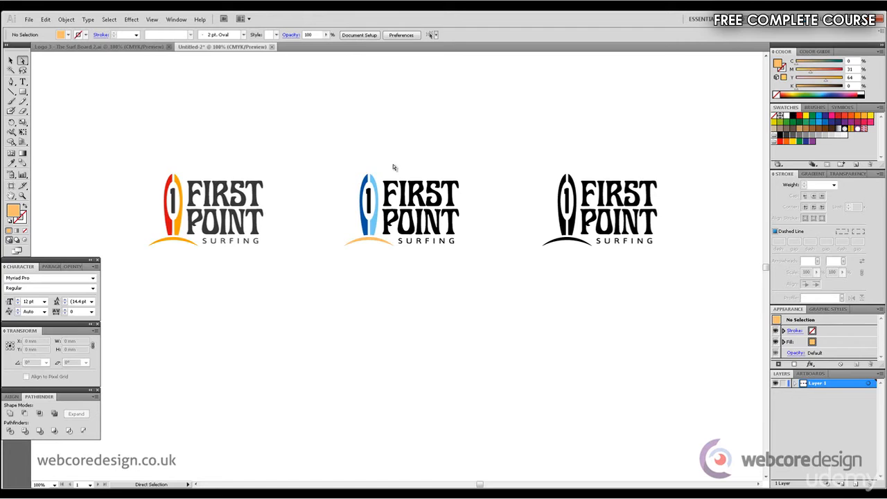
Step: Apply the surfboard's dark blue to the second logo's FIRST POINT SURFING lettering with the Eyedropper
{"action": "left_click_drag", "start_coordinate": [390, 168], "coordinate": [481, 235]}
{"action": "left_click_drag", "start_coordinate": [478, 265], "coordinate": [397, 238]}
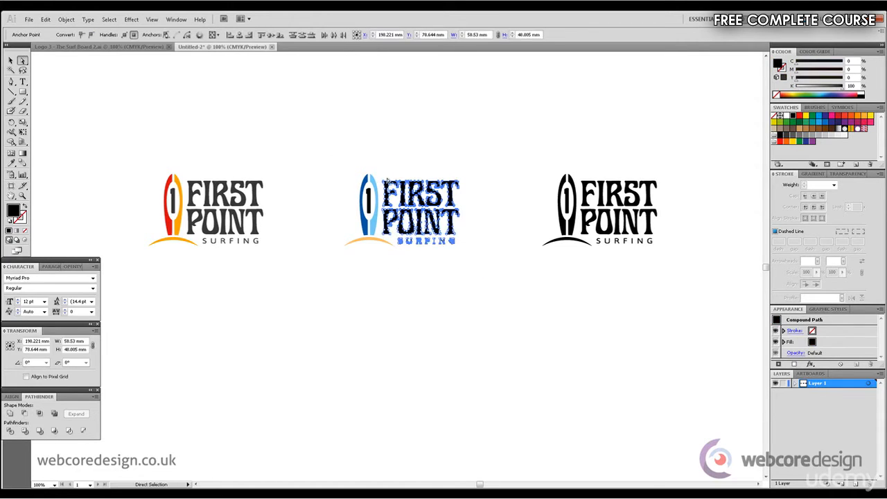
{"action": "left_click", "coordinate": [10, 164]}
{"action": "left_click", "coordinate": [368, 178]}
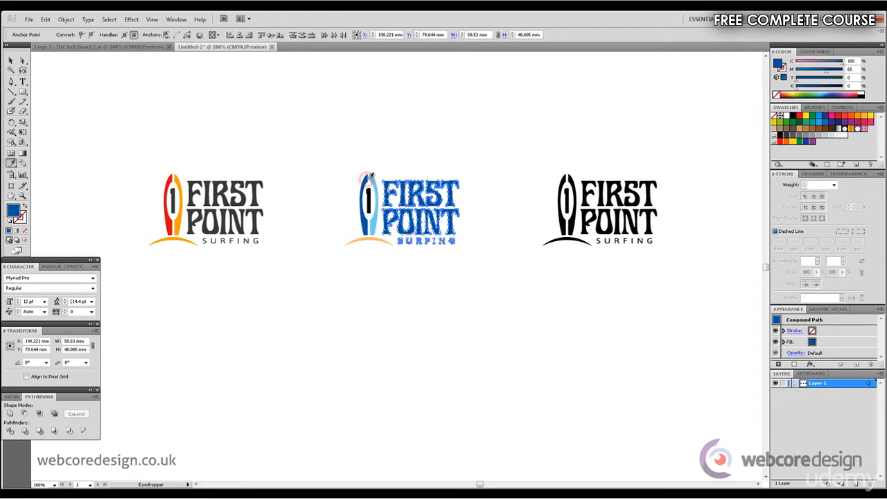
{"action": "left_click", "coordinate": [11, 61]}
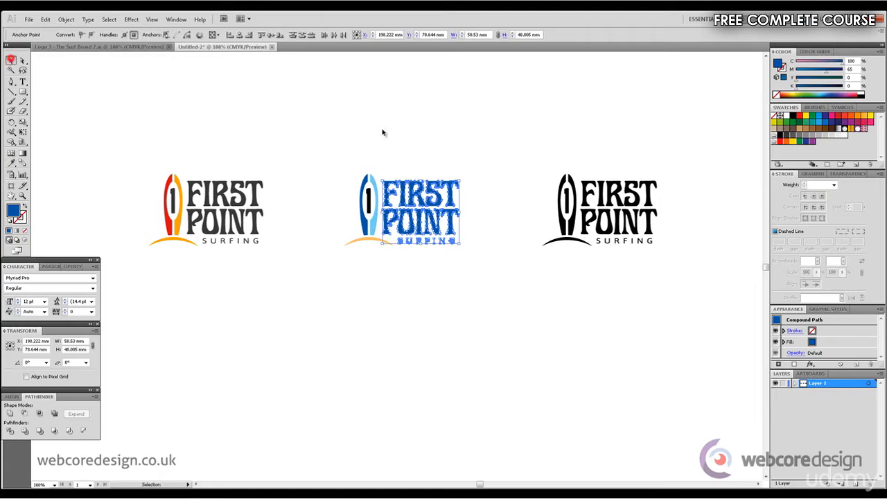
{"action": "left_click", "coordinate": [441, 131]}
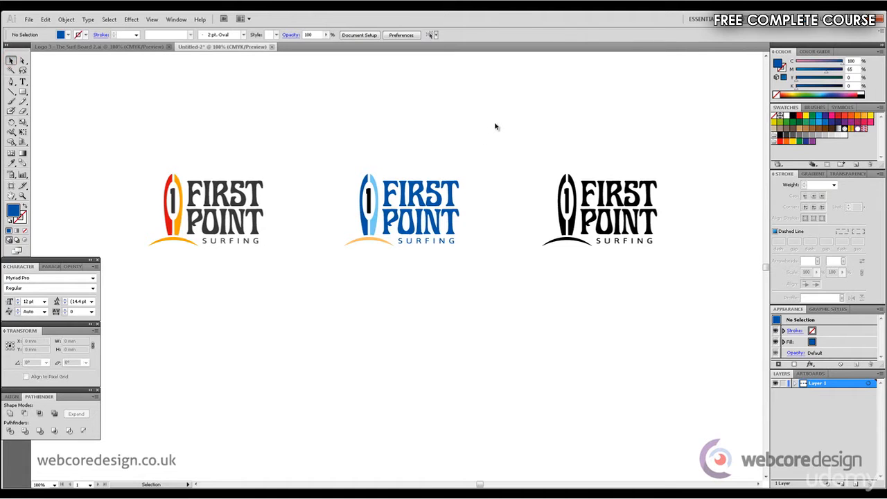
Step: Apply the surfboard's dark blue to the number 1 inside the second logo's surfboard with the Eyedropper
{"action": "left_click", "coordinate": [375, 199]}
{"action": "left_click", "coordinate": [21, 61]}
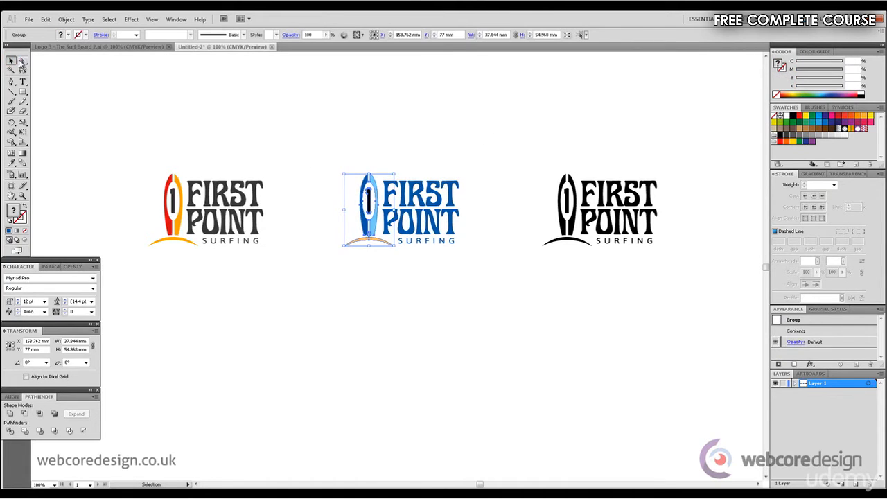
{"action": "left_click", "coordinate": [226, 92]}
{"action": "left_click", "coordinate": [370, 199]}
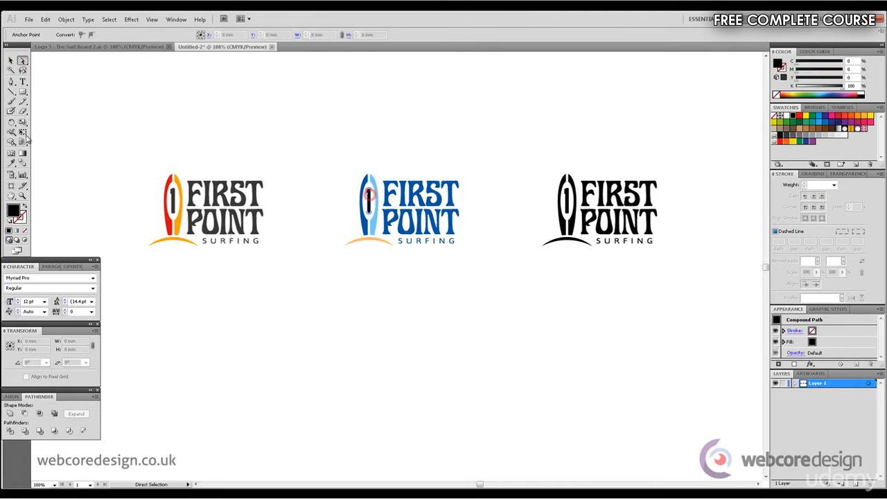
{"action": "left_click", "coordinate": [12, 162]}
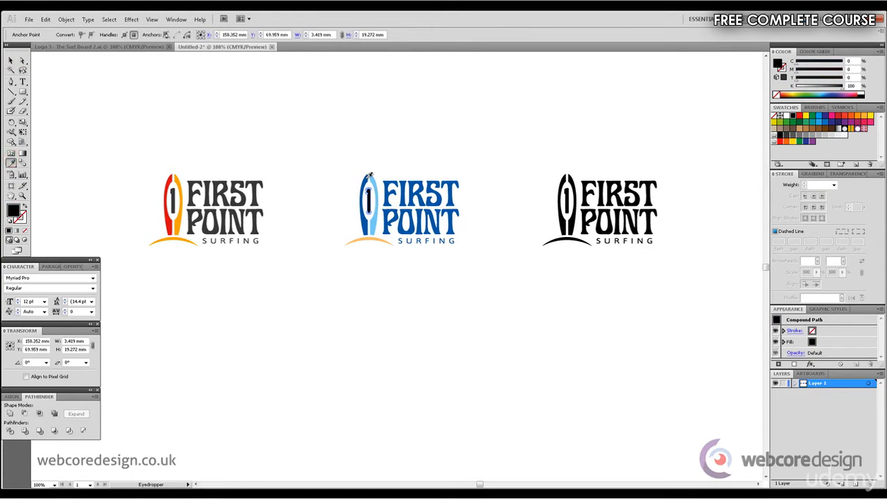
{"action": "left_click", "coordinate": [362, 181]}
{"action": "left_click", "coordinate": [22, 60]}
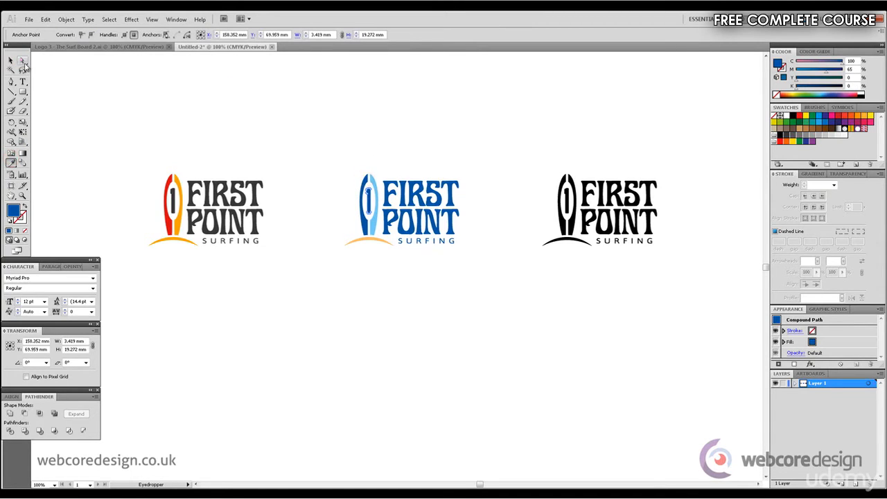
{"action": "left_click", "coordinate": [275, 132]}
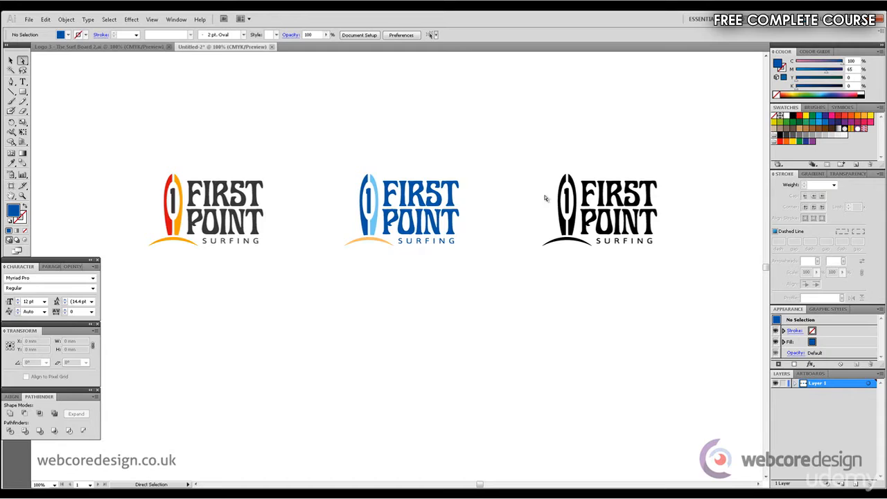
Step: Fill both halves of the third logo's surfboard with the CMYK Red swatch
{"action": "left_click", "coordinate": [567, 228]}
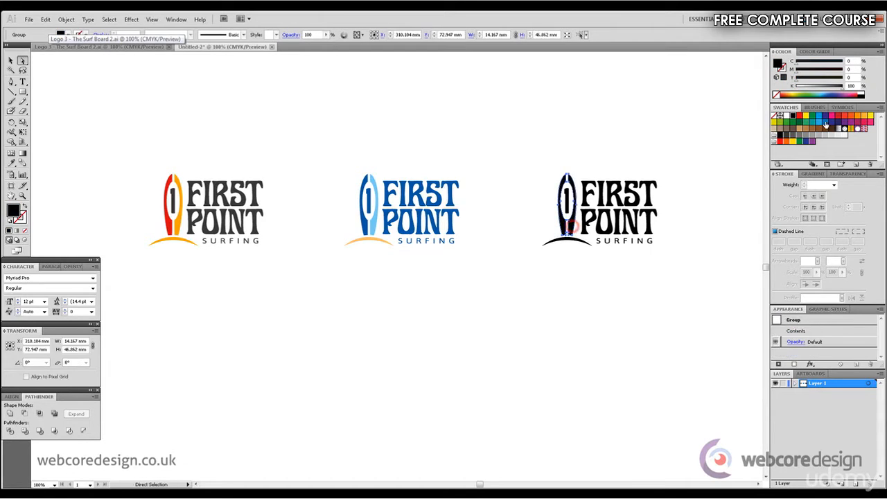
{"action": "left_click", "coordinate": [800, 116]}
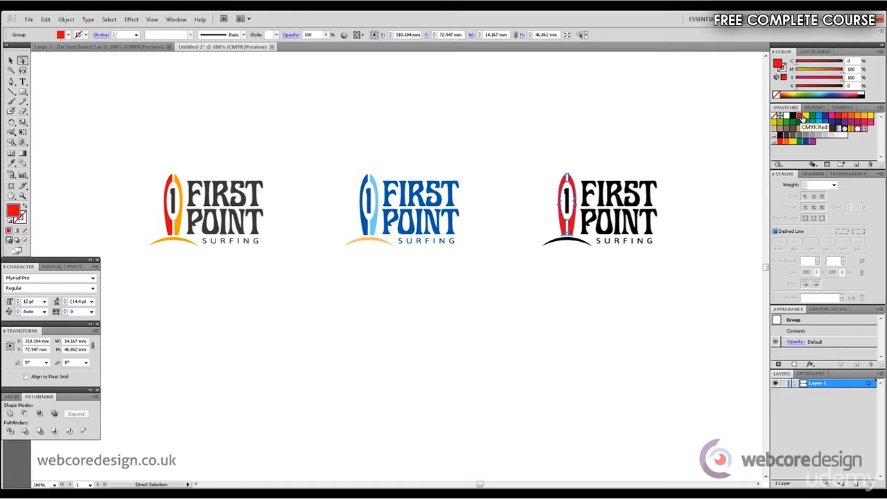
{"action": "left_click", "coordinate": [677, 110]}
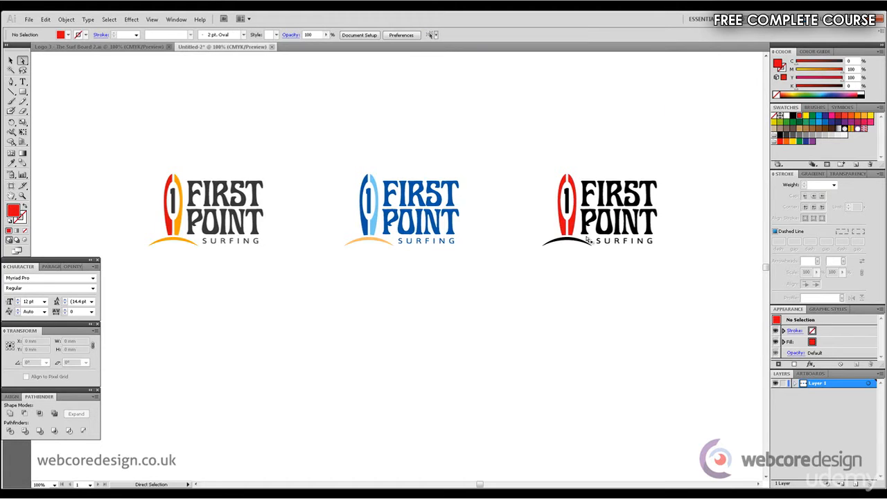
Step: Try an orange fill of magenta 80% and yellow 100% on the third logo's lettering, number 1 and arc
{"action": "left_click_drag", "start_coordinate": [580, 164], "coordinate": [693, 241]}
{"action": "left_click_drag", "start_coordinate": [631, 242], "coordinate": [670, 255]}
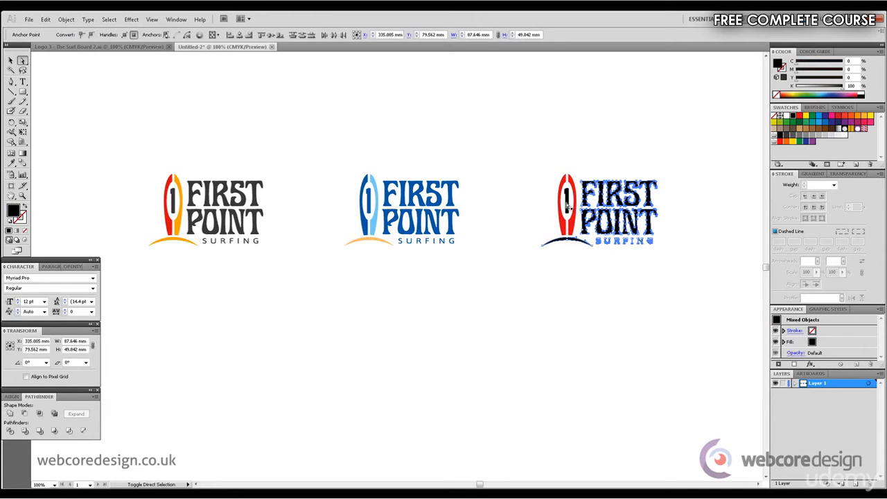
{"action": "left_click", "coordinate": [858, 116]}
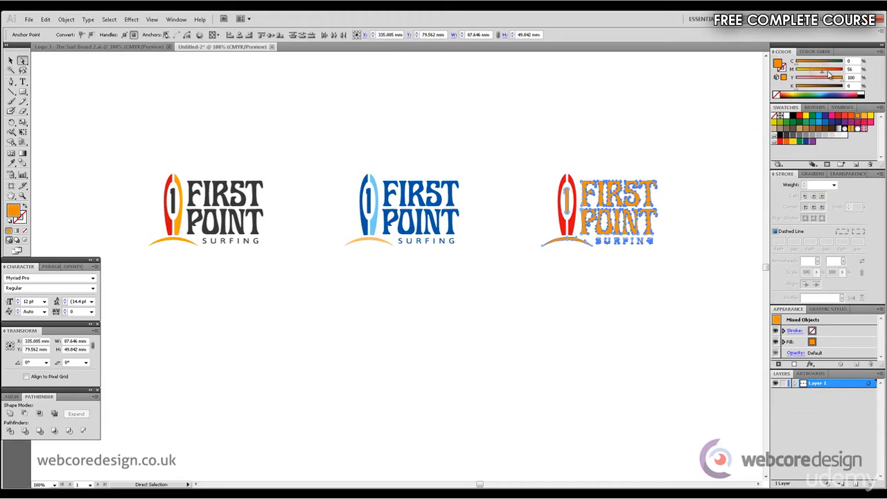
{"action": "left_click_drag", "start_coordinate": [820, 72], "coordinate": [833, 74]}
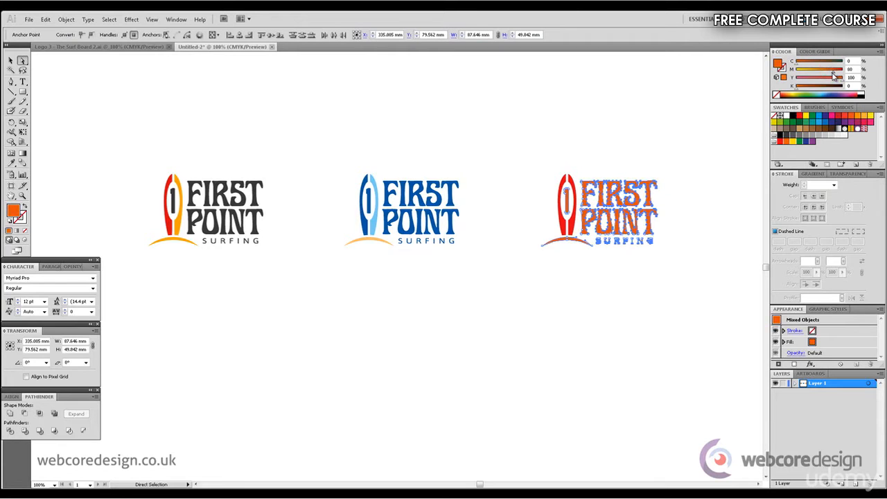
{"action": "left_click", "coordinate": [673, 134]}
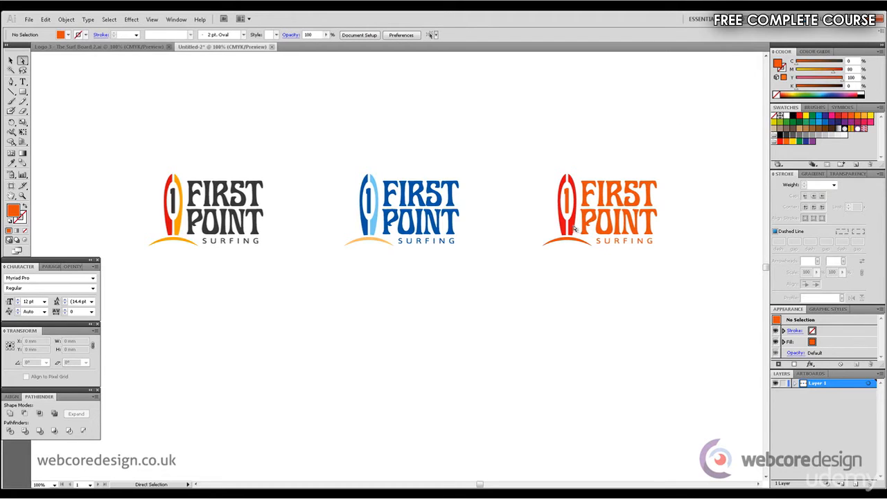
{"action": "left_click", "coordinate": [648, 242]}
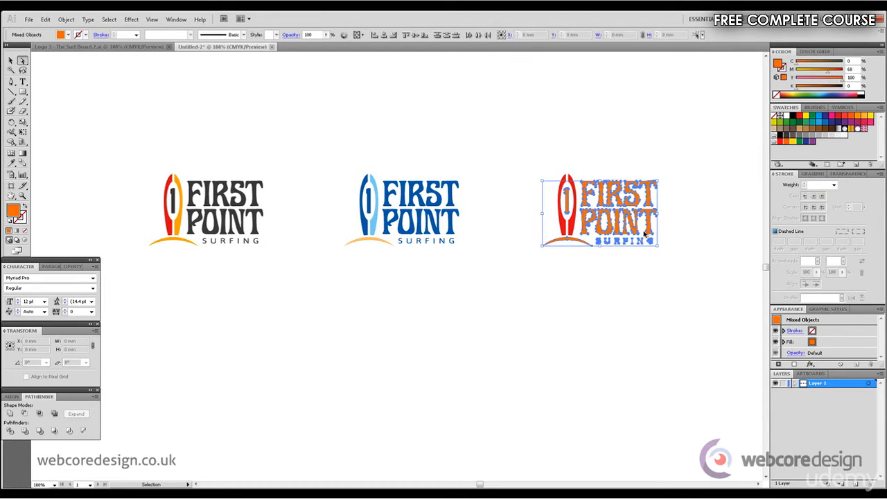
{"action": "left_click", "coordinate": [701, 163]}
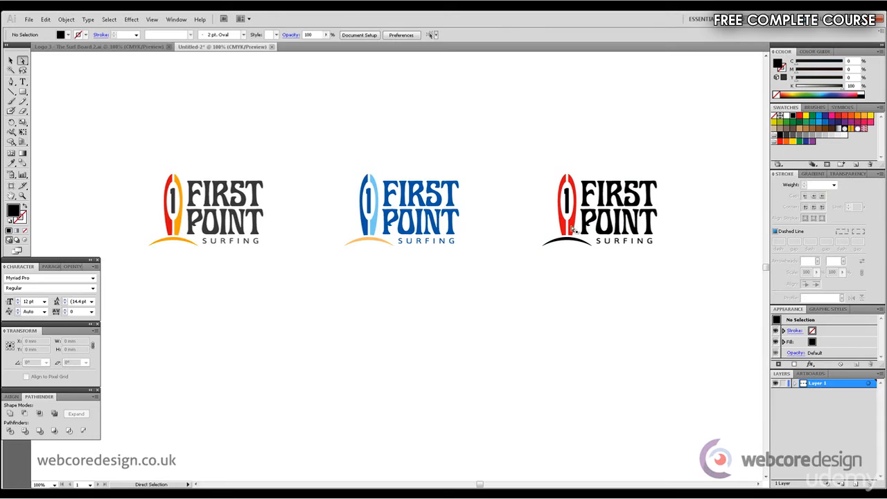
Step: Darken the right half of the third logo's surfboard to a deep red by setting its black to 44%
{"action": "left_click", "coordinate": [573, 231]}
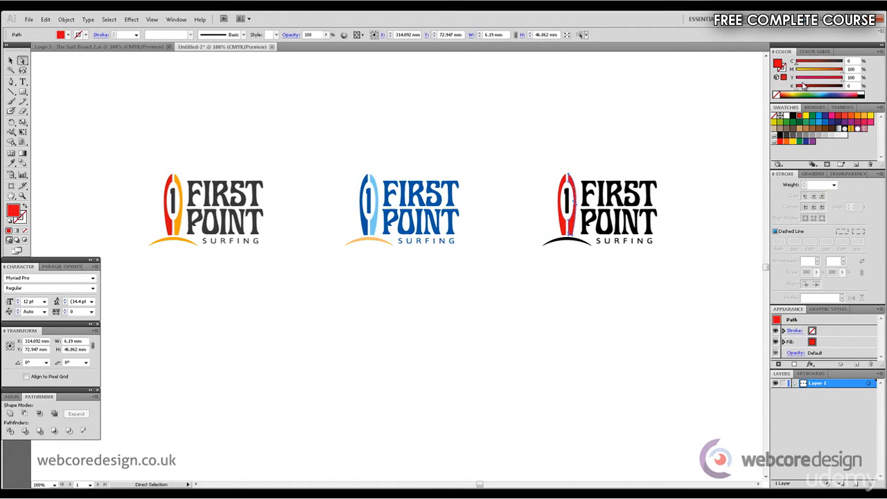
{"action": "left_click_drag", "start_coordinate": [799, 89], "coordinate": [815, 90]}
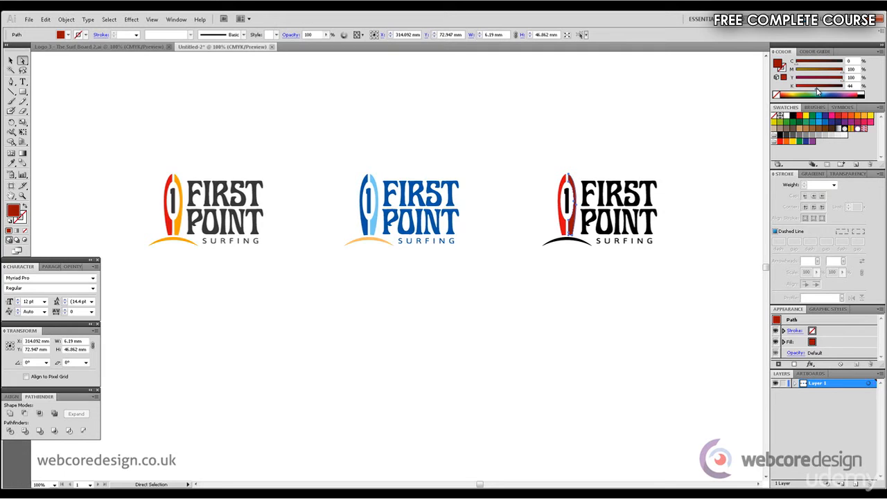
{"action": "left_click", "coordinate": [701, 114]}
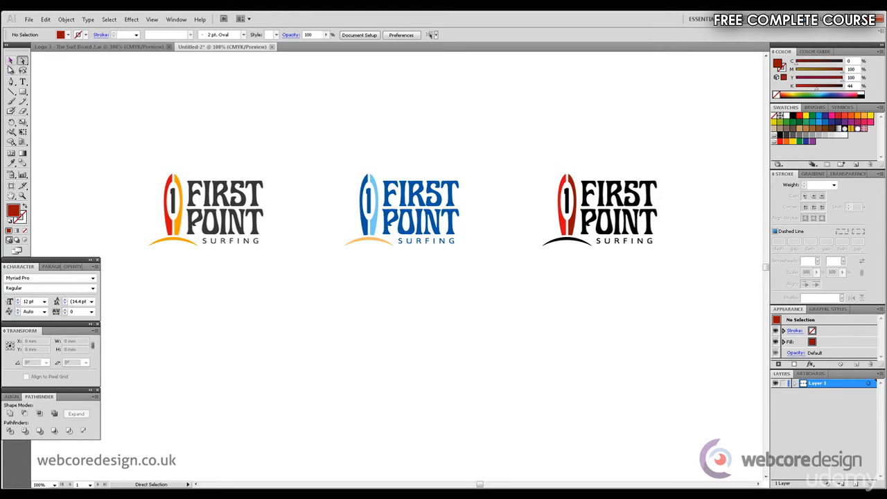
{"action": "left_click", "coordinate": [11, 61]}
{"action": "left_click_drag", "start_coordinate": [84, 116], "coordinate": [696, 288]}
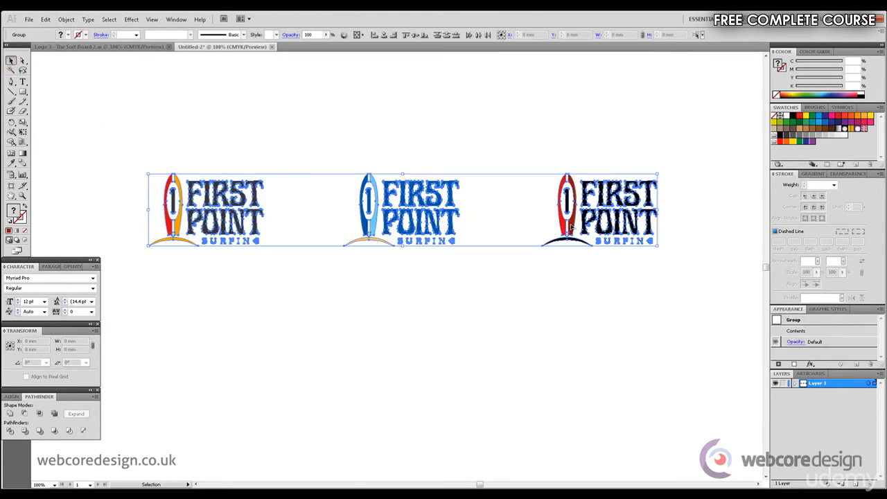
{"action": "left_click_drag", "start_coordinate": [576, 228], "coordinate": [575, 374]}
{"action": "left_click", "coordinate": [698, 261]}
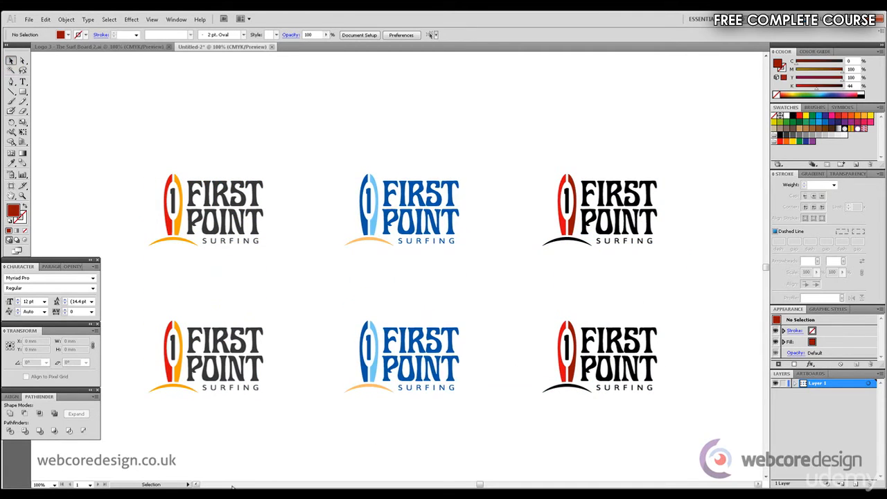
{"action": "key", "text": "ctrl+z"}
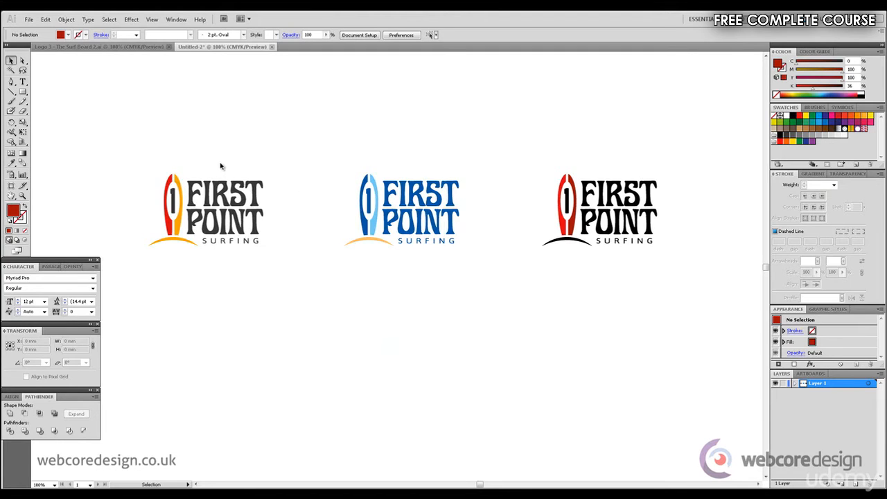
Step: Duplicate all three logos straight down to form a second row beneath the originals
{"action": "left_click_drag", "start_coordinate": [95, 132], "coordinate": [747, 309]}
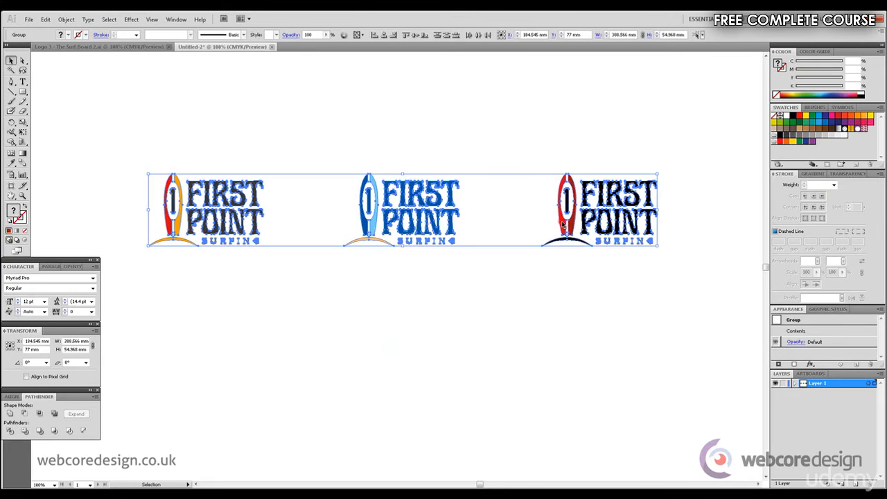
{"action": "left_click_drag", "start_coordinate": [563, 223], "coordinate": [570, 353]}
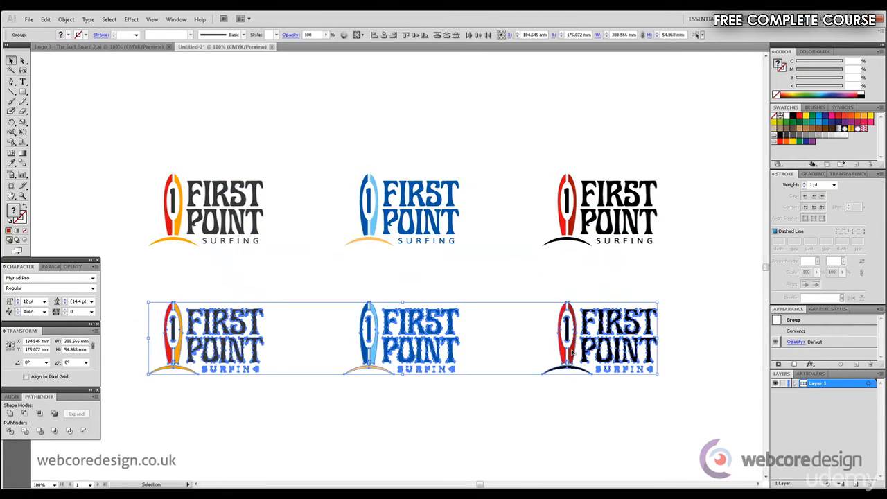
{"action": "left_click", "coordinate": [363, 148]}
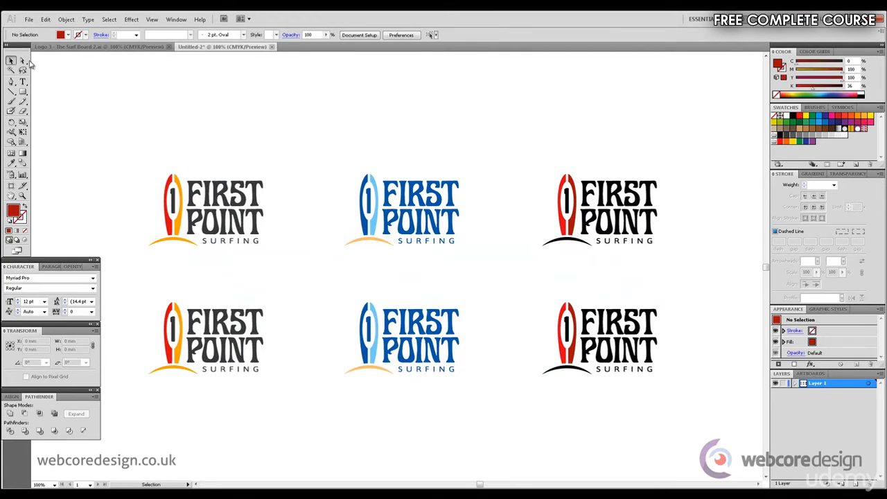
Step: Fill the lettering and number 1 of the lower row's first logo with navy, using cyan 100%, magenta 80% and black 38%
{"action": "key", "text": "a"}
{"action": "left_click", "coordinate": [172, 324]}
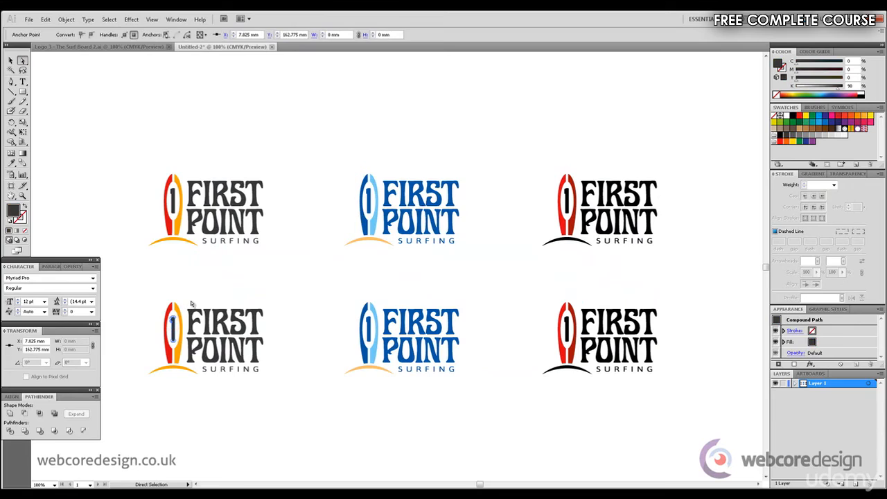
{"action": "left_click", "coordinate": [191, 303]}
{"action": "left_click_drag", "start_coordinate": [192, 302], "coordinate": [295, 369]}
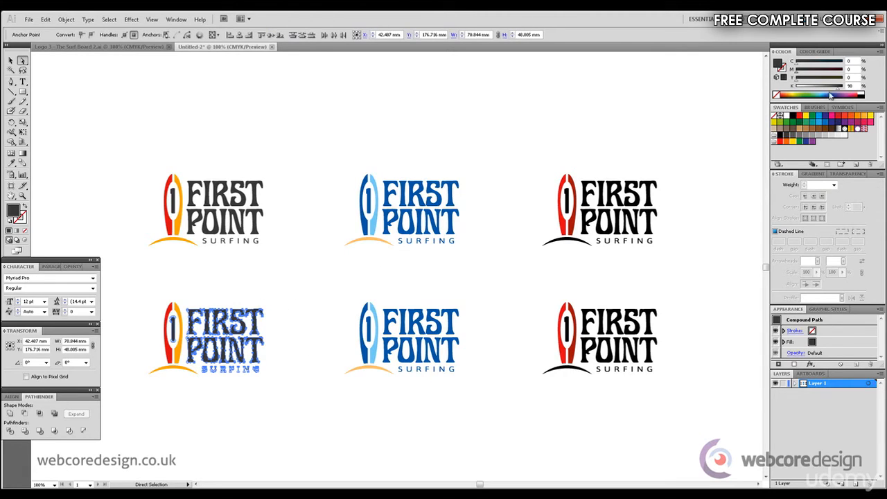
{"action": "left_click", "coordinate": [827, 117]}
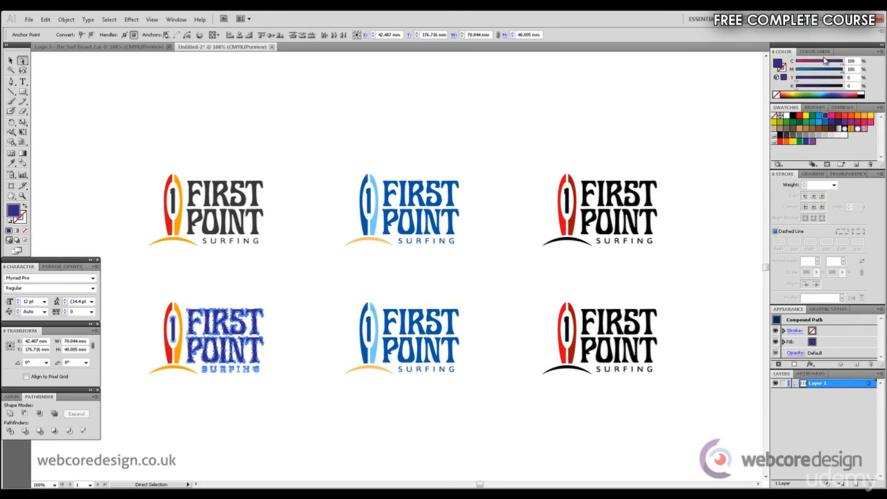
{"action": "mouse_move", "coordinate": [799, 88]}
{"action": "left_mouse_down"}
{"action": "mouse_move", "coordinate": [816, 95]}
{"action": "mouse_move", "coordinate": [840, 72]}
{"action": "mouse_move", "coordinate": [814, 87]}
{"action": "left_mouse_up"}
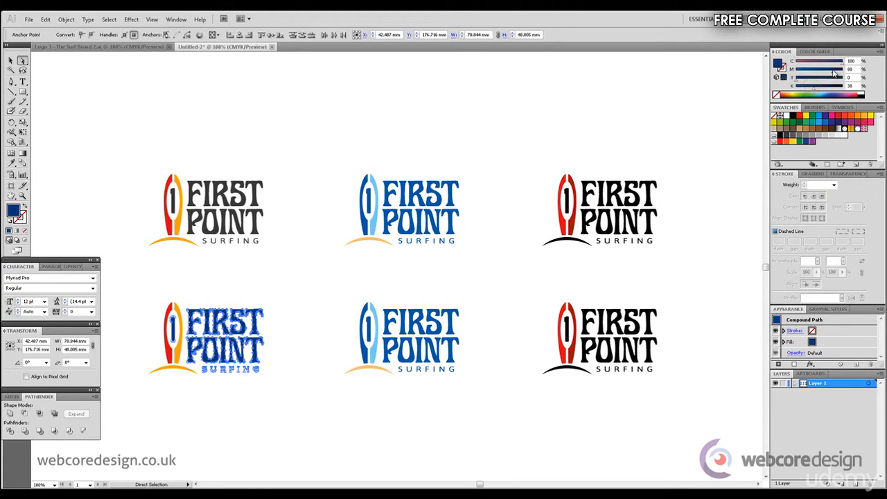
{"action": "left_click", "coordinate": [499, 102]}
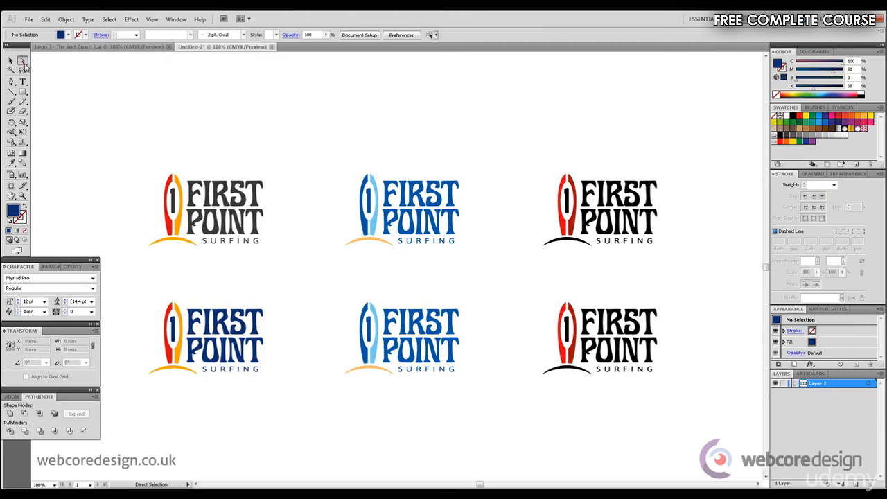
Step: Fill both halves of the surfboard in the lower row's middle logo with dark grey, using black 90%
{"action": "left_click", "coordinate": [372, 354]}
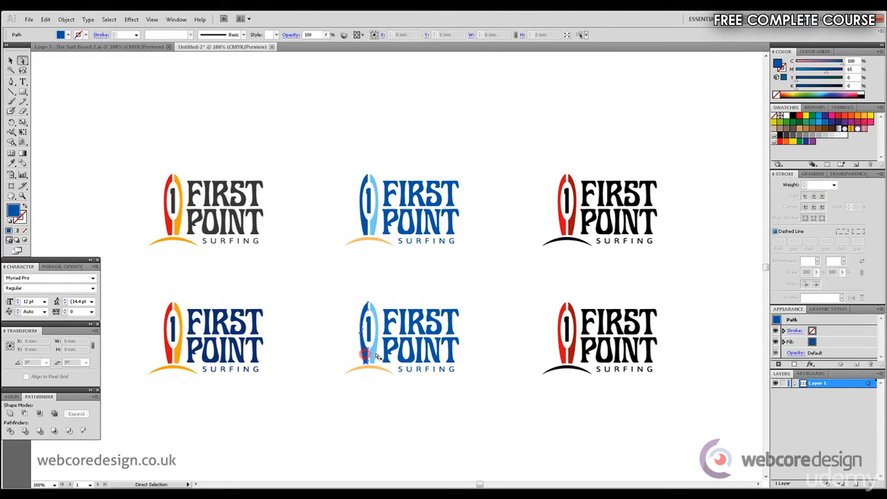
{"action": "left_click", "coordinate": [374, 353], "text": "shift"}
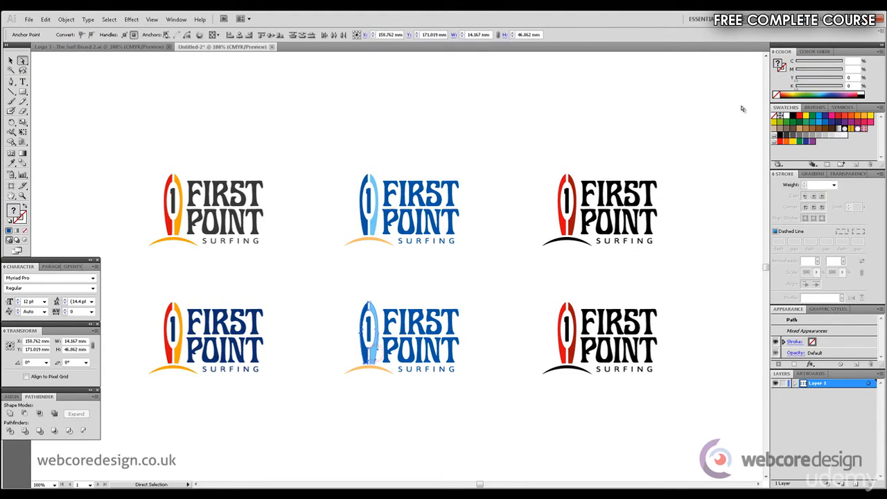
{"action": "left_click", "coordinate": [792, 117]}
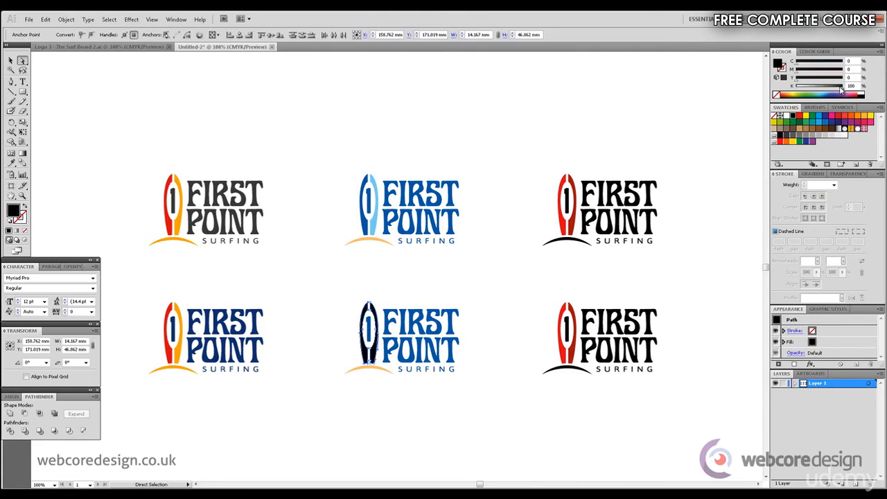
{"action": "left_click_drag", "start_coordinate": [842, 87], "coordinate": [838, 87]}
{"action": "left_click", "coordinate": [458, 276]}
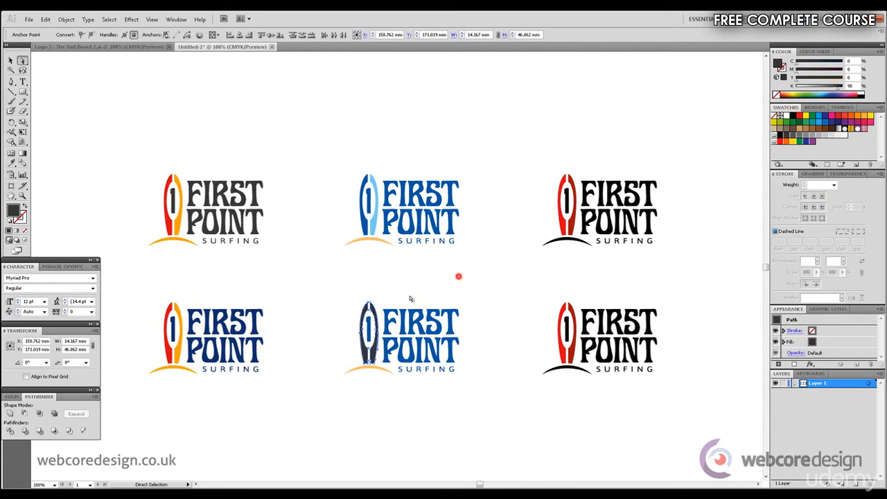
Step: Recolour the arc of the lower row's middle logo to a deeper orange, using cyan 5%, magenta 47% and yellow 66%
{"action": "left_click", "coordinate": [363, 371]}
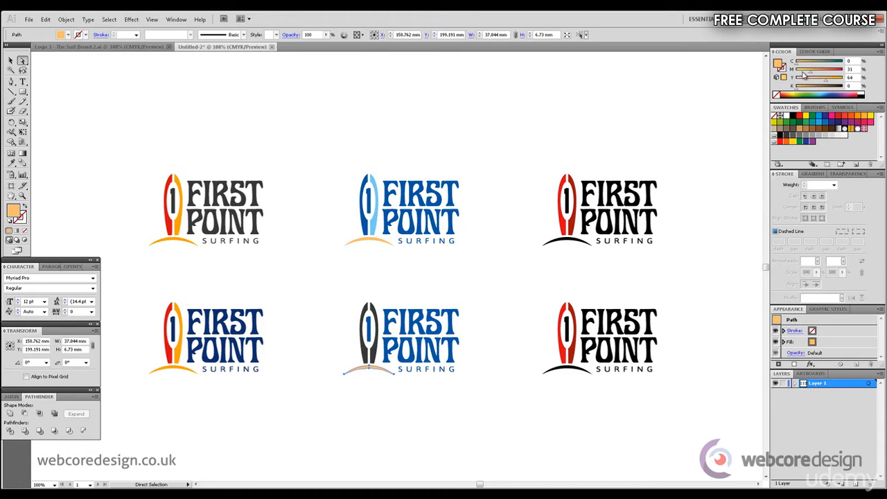
{"action": "left_click_drag", "start_coordinate": [802, 75], "coordinate": [832, 81]}
{"action": "left_click", "coordinate": [867, 116]}
{"action": "left_click_drag", "start_coordinate": [827, 82], "coordinate": [810, 72]}
{"action": "left_click_drag", "start_coordinate": [829, 80], "coordinate": [818, 71]}
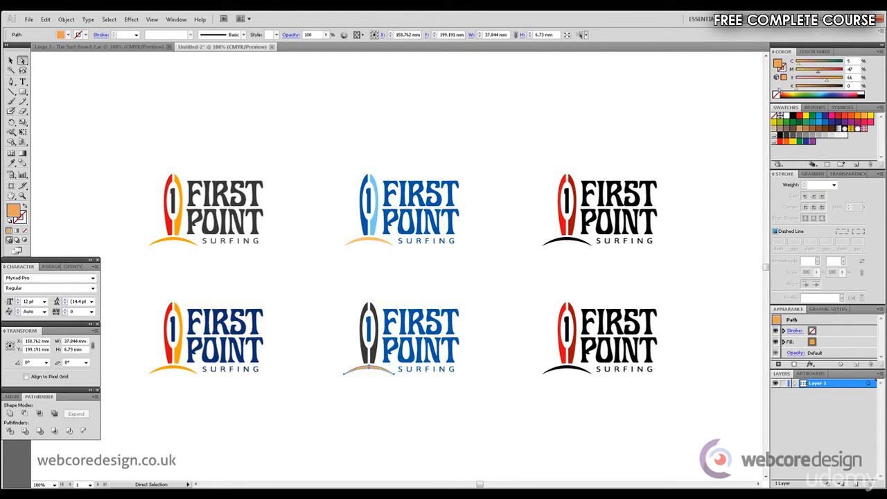
{"action": "left_click", "coordinate": [481, 138]}
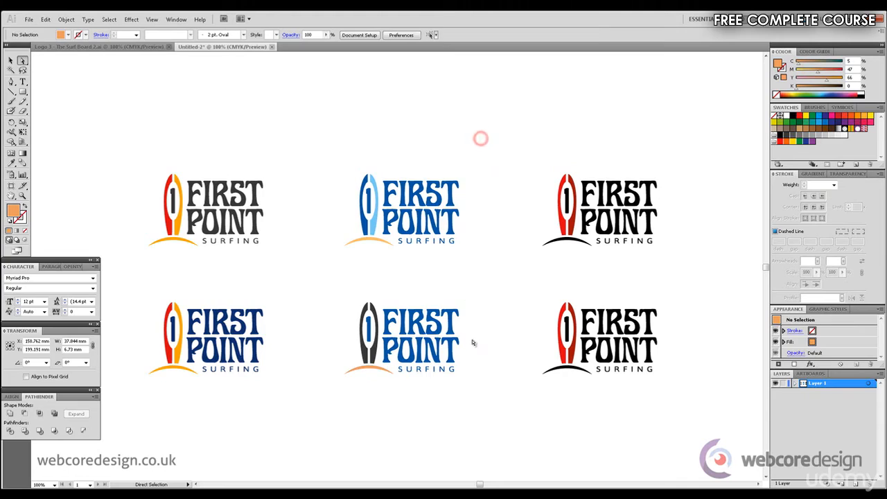
Step: Recolour the lettering and number 1 of the lower row's middle logo with the navy sampled from the lower row's first logo
{"action": "left_click", "coordinate": [368, 328]}
{"action": "left_click_drag", "start_coordinate": [389, 302], "coordinate": [403, 370]}
{"action": "left_click", "coordinate": [11, 162]}
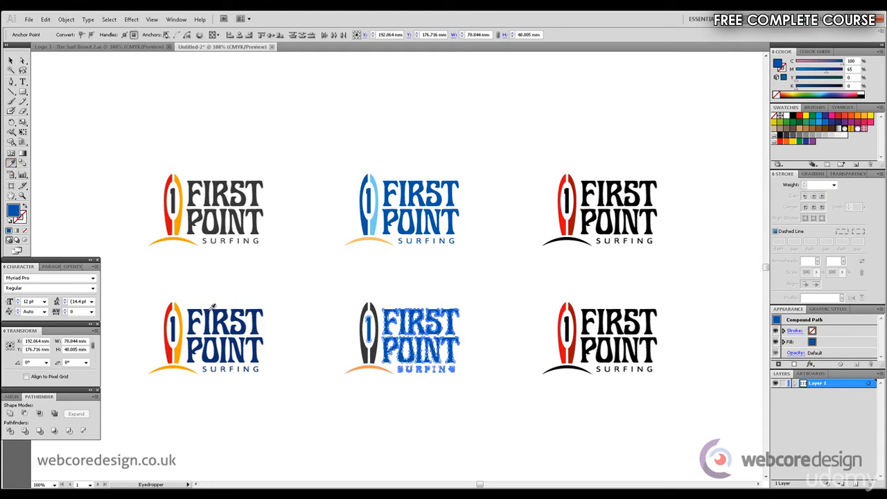
{"action": "left_click", "coordinate": [208, 312]}
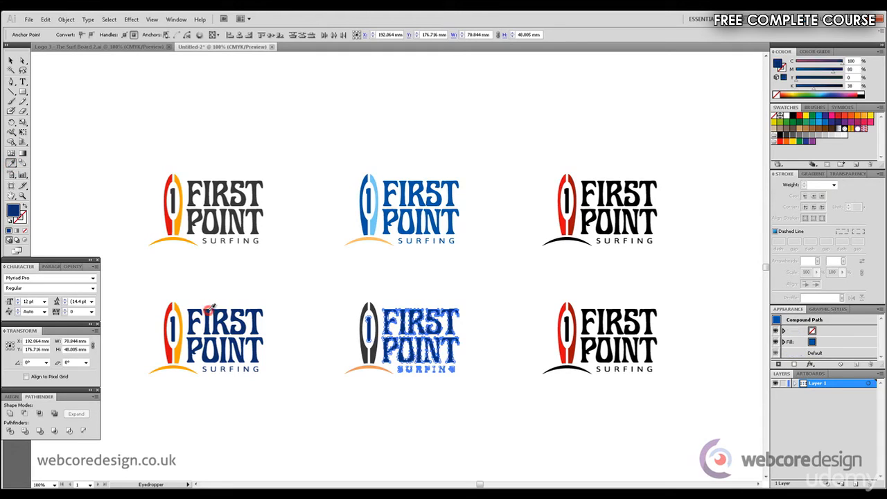
{"action": "left_click", "coordinate": [23, 61]}
{"action": "left_click", "coordinate": [135, 101]}
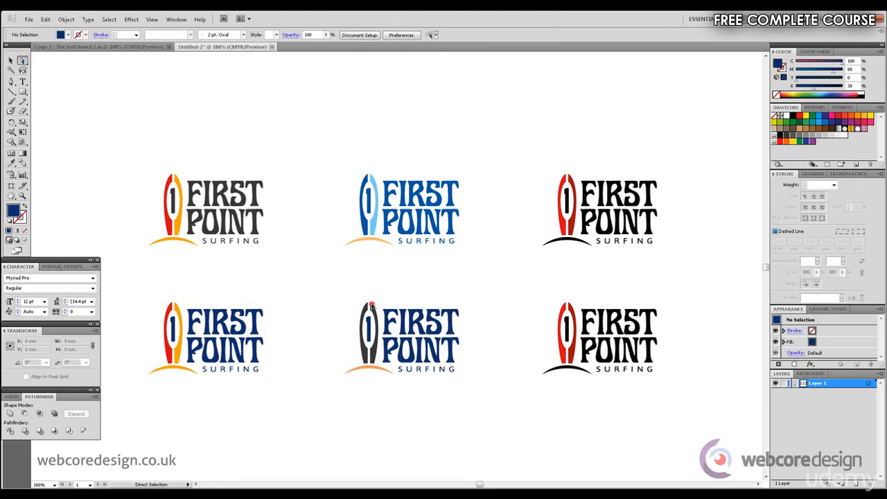
Step: Lighten the right half of the surfboard in the lower row's middle logo to grey, using black 66%
{"action": "left_click", "coordinate": [372, 303]}
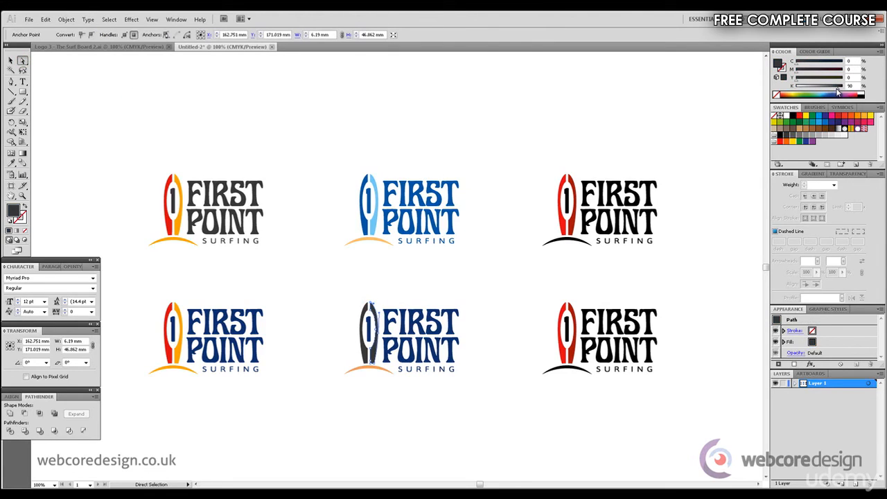
{"action": "left_click_drag", "start_coordinate": [837, 89], "coordinate": [828, 91]}
{"action": "left_click", "coordinate": [496, 272]}
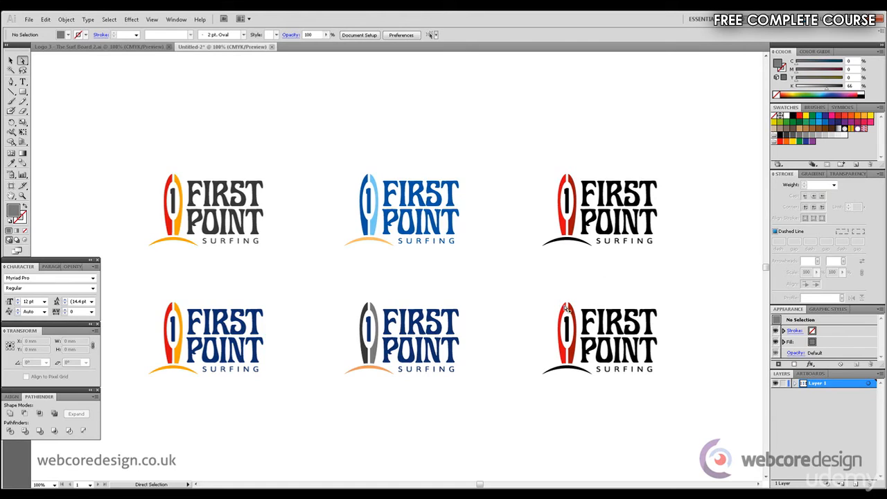
Step: Fill both halves of the surfboard in the lower row's third logo with golden yellow, using magenta 23% and yellow 78%
{"action": "left_click", "coordinate": [563, 312]}
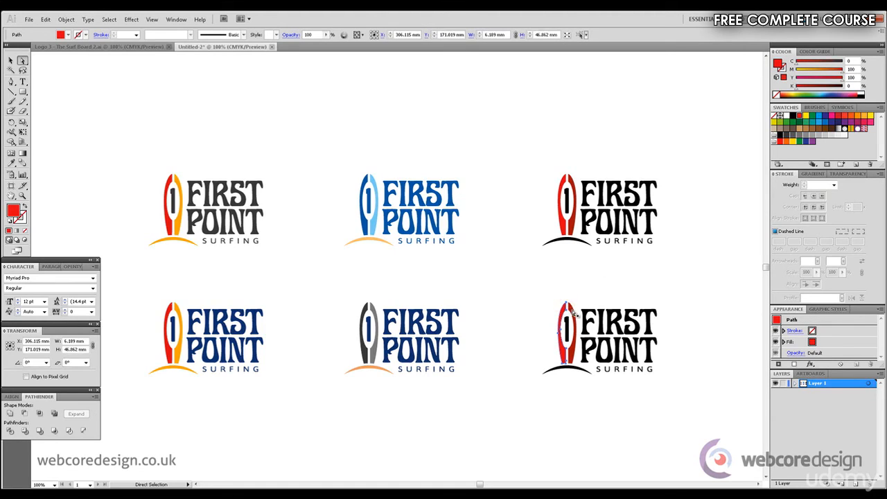
{"action": "left_click", "coordinate": [574, 314], "text": "alt"}
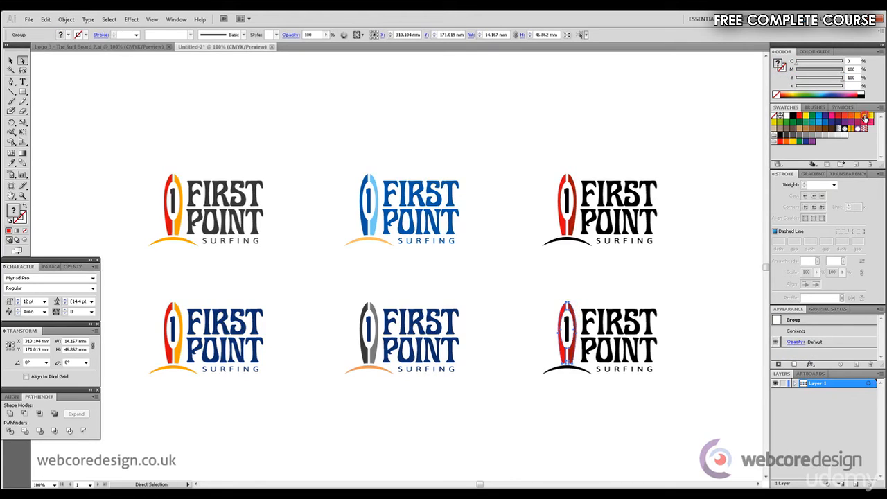
{"action": "left_click", "coordinate": [865, 118]}
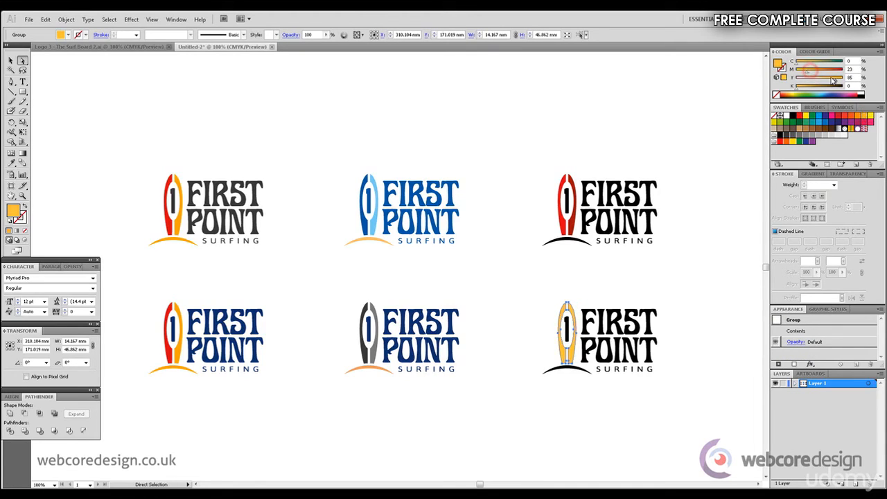
{"action": "left_click_drag", "start_coordinate": [833, 81], "coordinate": [831, 81]}
{"action": "left_click", "coordinate": [711, 276]}
Step: Recolour the right half of the third lower logo's surfboard to orange, using magenta 51% and yellow 78%
{"action": "left_click", "coordinate": [573, 353]}
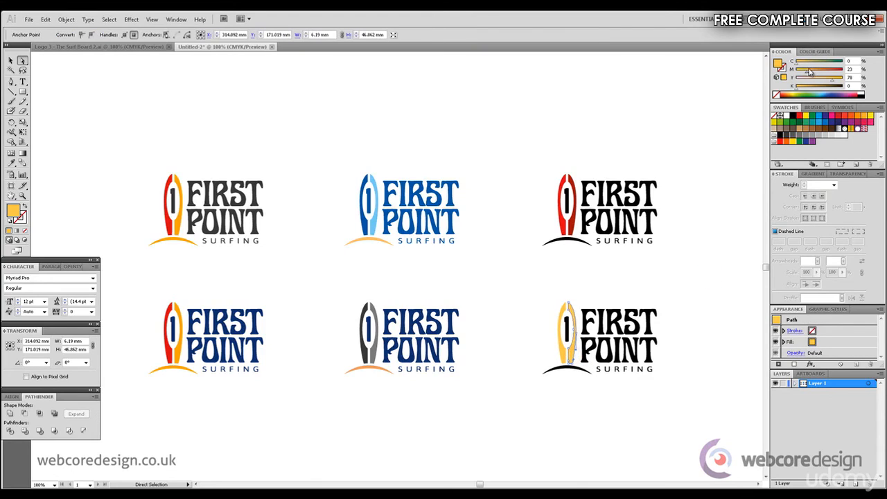
{"action": "left_click_drag", "start_coordinate": [810, 71], "coordinate": [821, 76]}
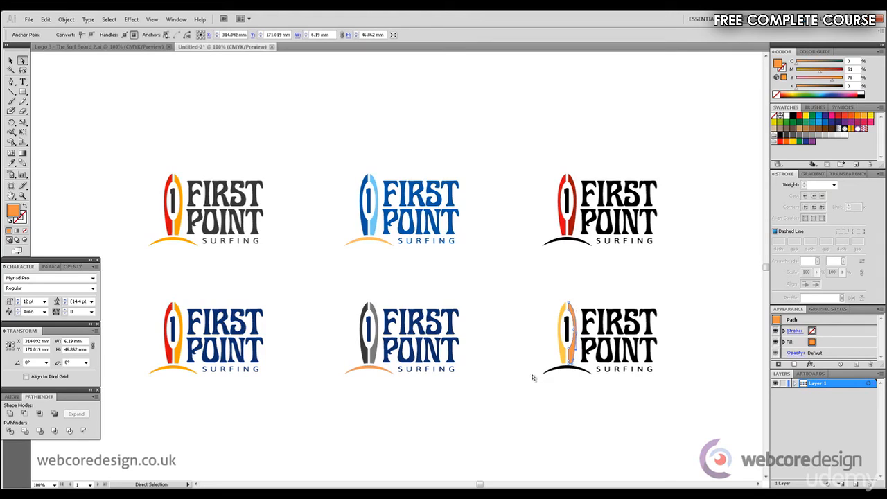
{"action": "left_click", "coordinate": [597, 390]}
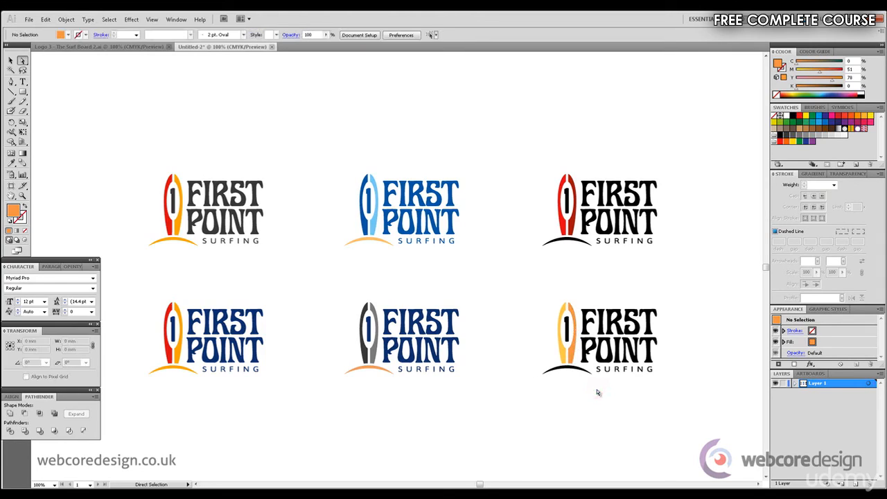
{"action": "left_click", "coordinate": [567, 370]}
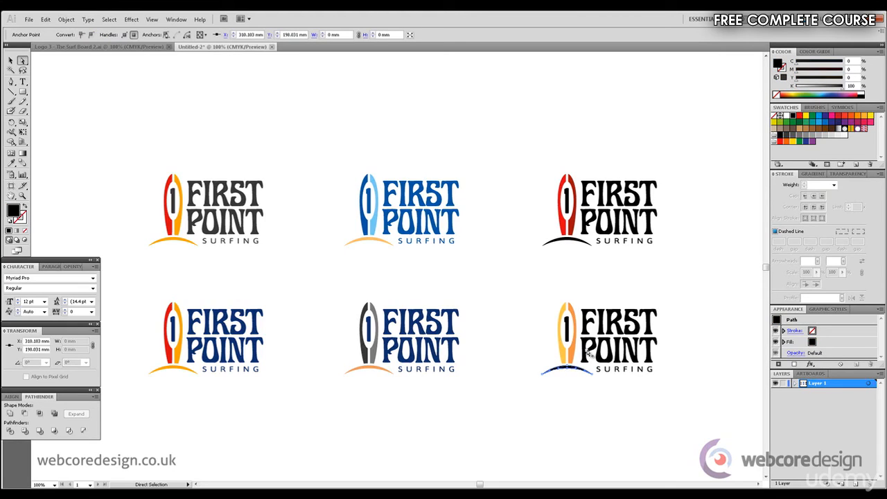
{"action": "left_click", "coordinate": [706, 212]}
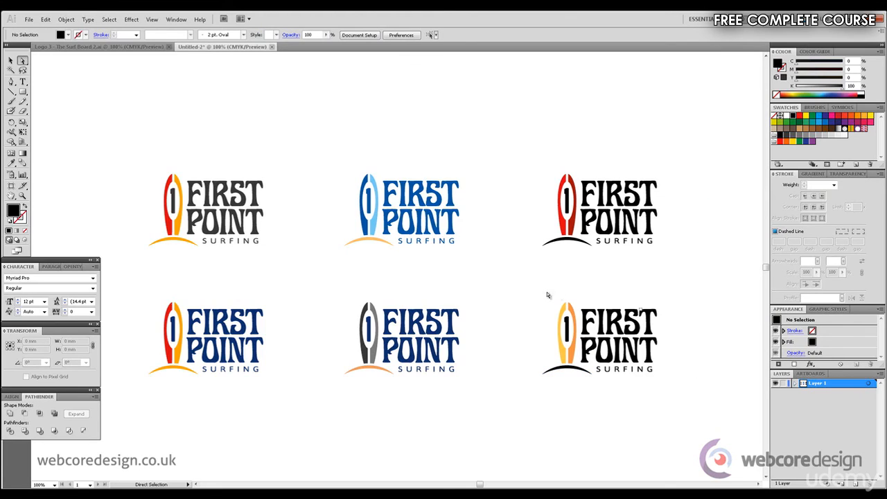
{"action": "left_click_drag", "start_coordinate": [531, 298], "coordinate": [691, 396]}
{"action": "left_click", "coordinate": [692, 400]}
Step: Enlarge the lower row's first logo proportionally to about 298 by 187 mm and place it in the empty space below both rows
{"action": "left_click_drag", "start_coordinate": [280, 416], "coordinate": [323, 389]}
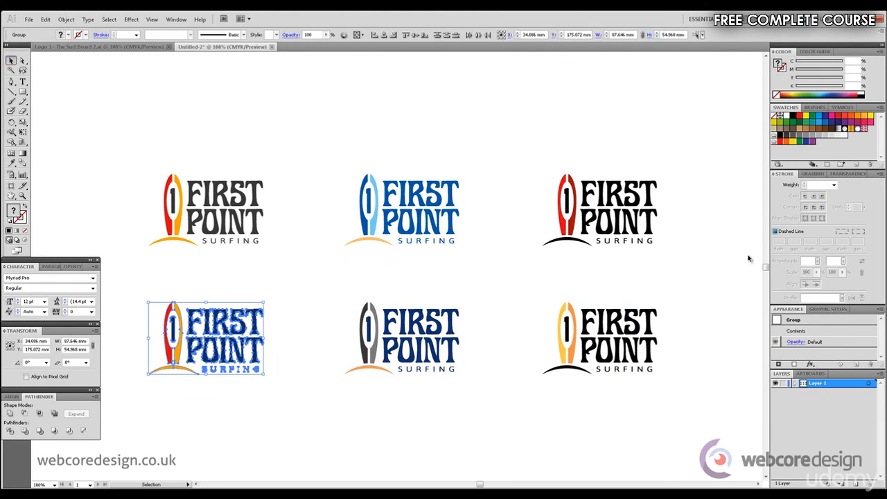
{"action": "left_click_drag", "start_coordinate": [766, 267], "coordinate": [765, 274]}
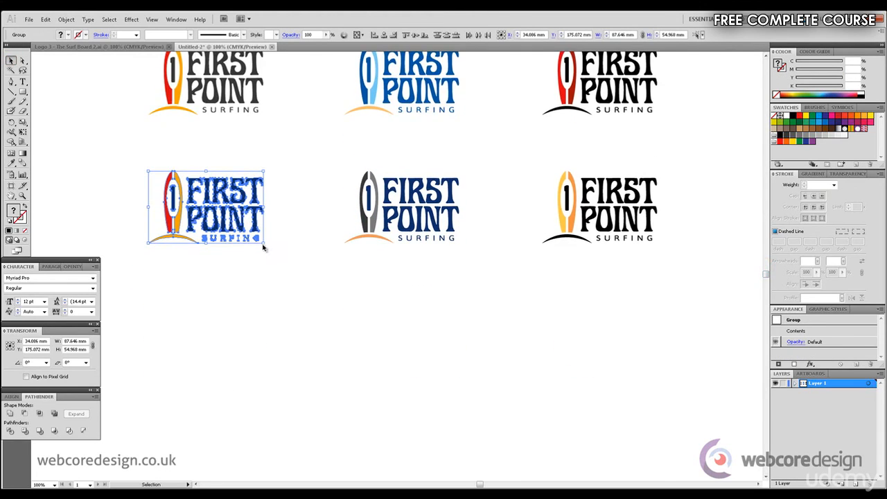
{"action": "left_click_drag", "start_coordinate": [263, 242], "coordinate": [539, 438]}
{"action": "left_click_drag", "start_coordinate": [465, 270], "coordinate": [532, 405]}
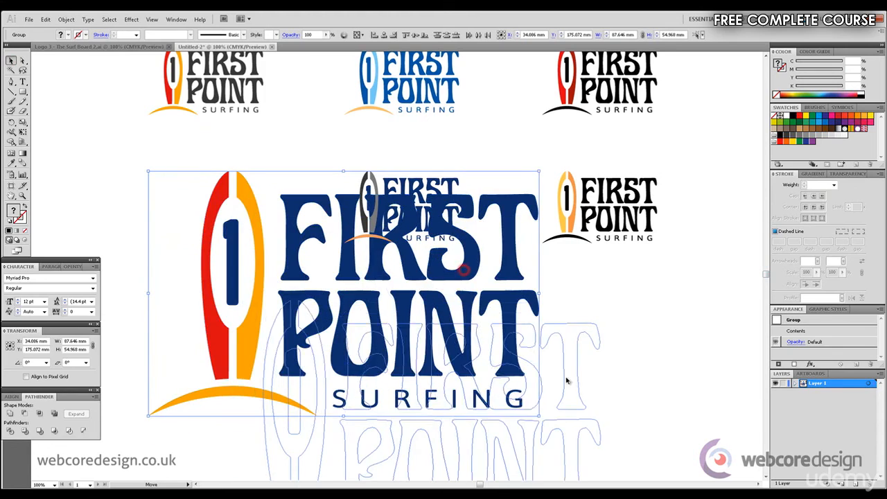
{"action": "left_click_drag", "start_coordinate": [766, 274], "coordinate": [767, 285]}
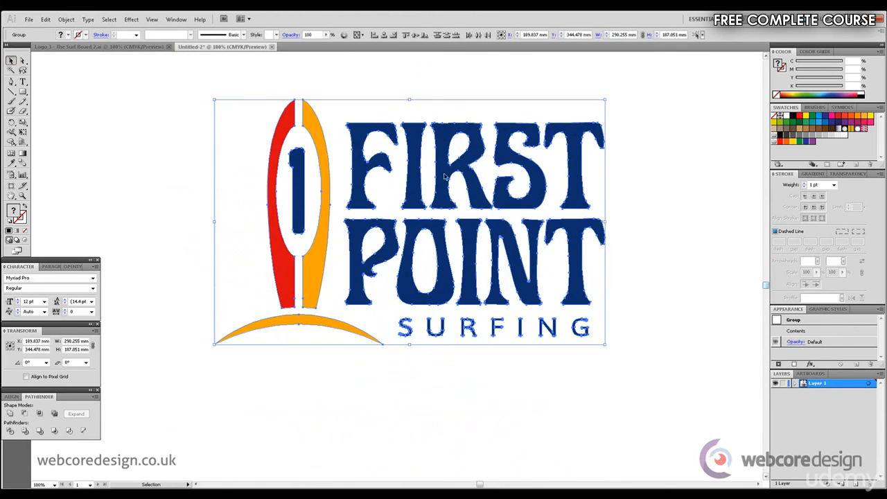
{"action": "left_click", "coordinate": [733, 288]}
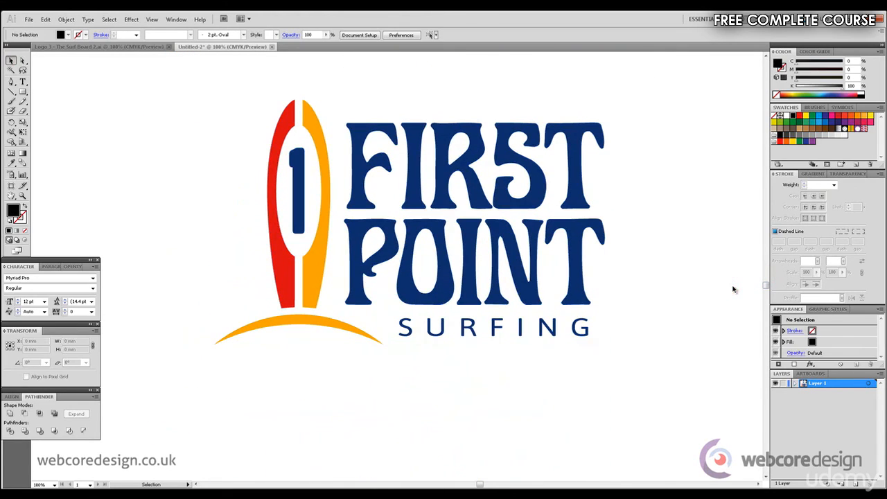